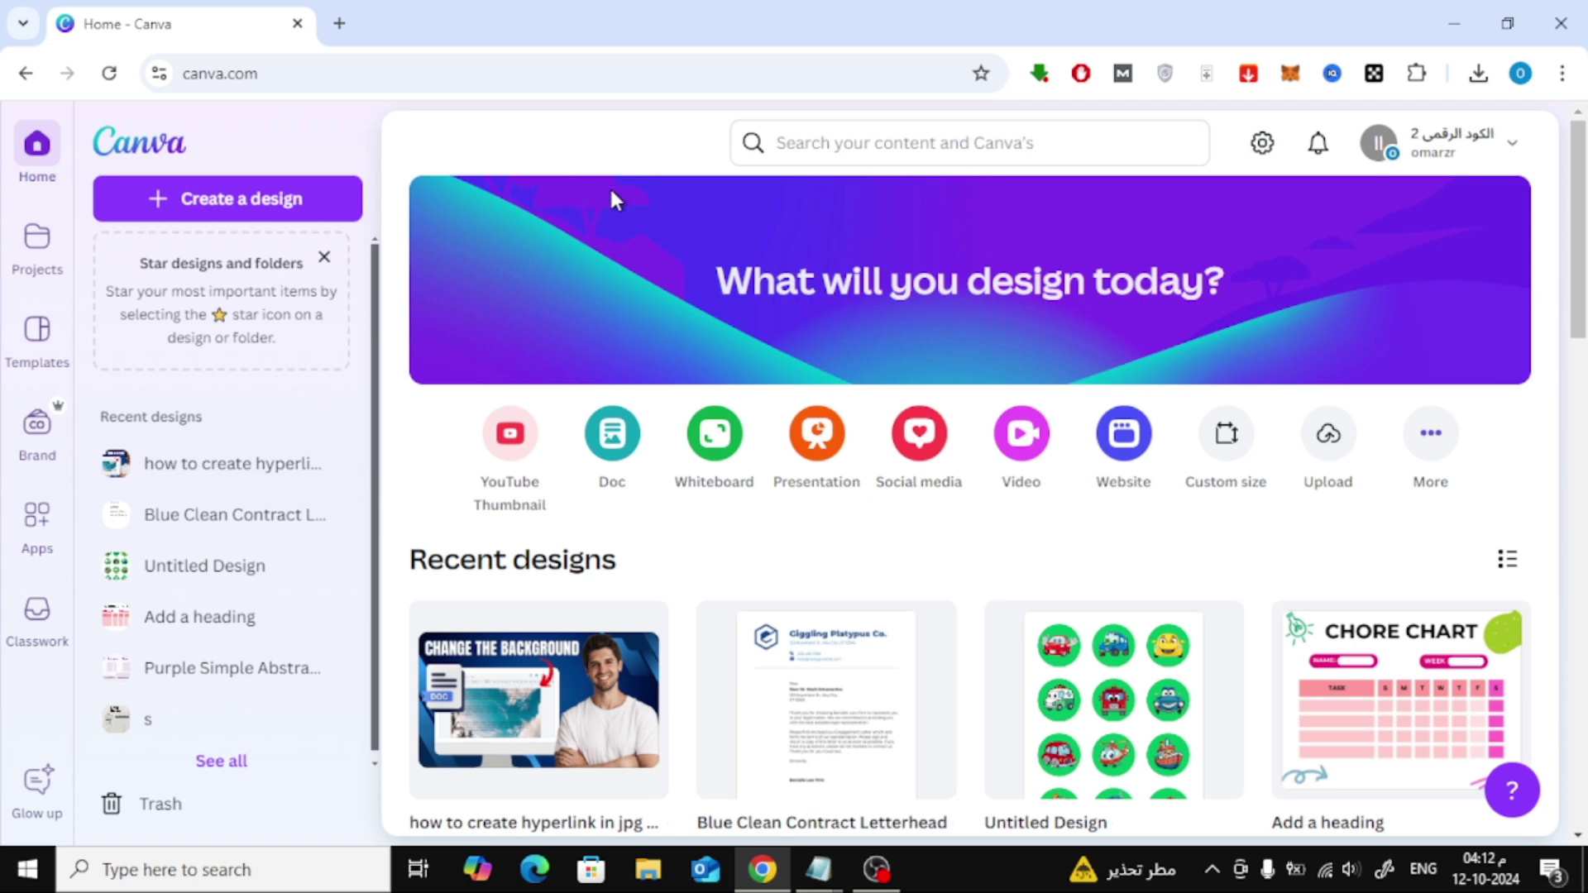
Open the 'Create a design' options from the Canva home page.
{"action": "left_click", "coordinate": [311, 213]}
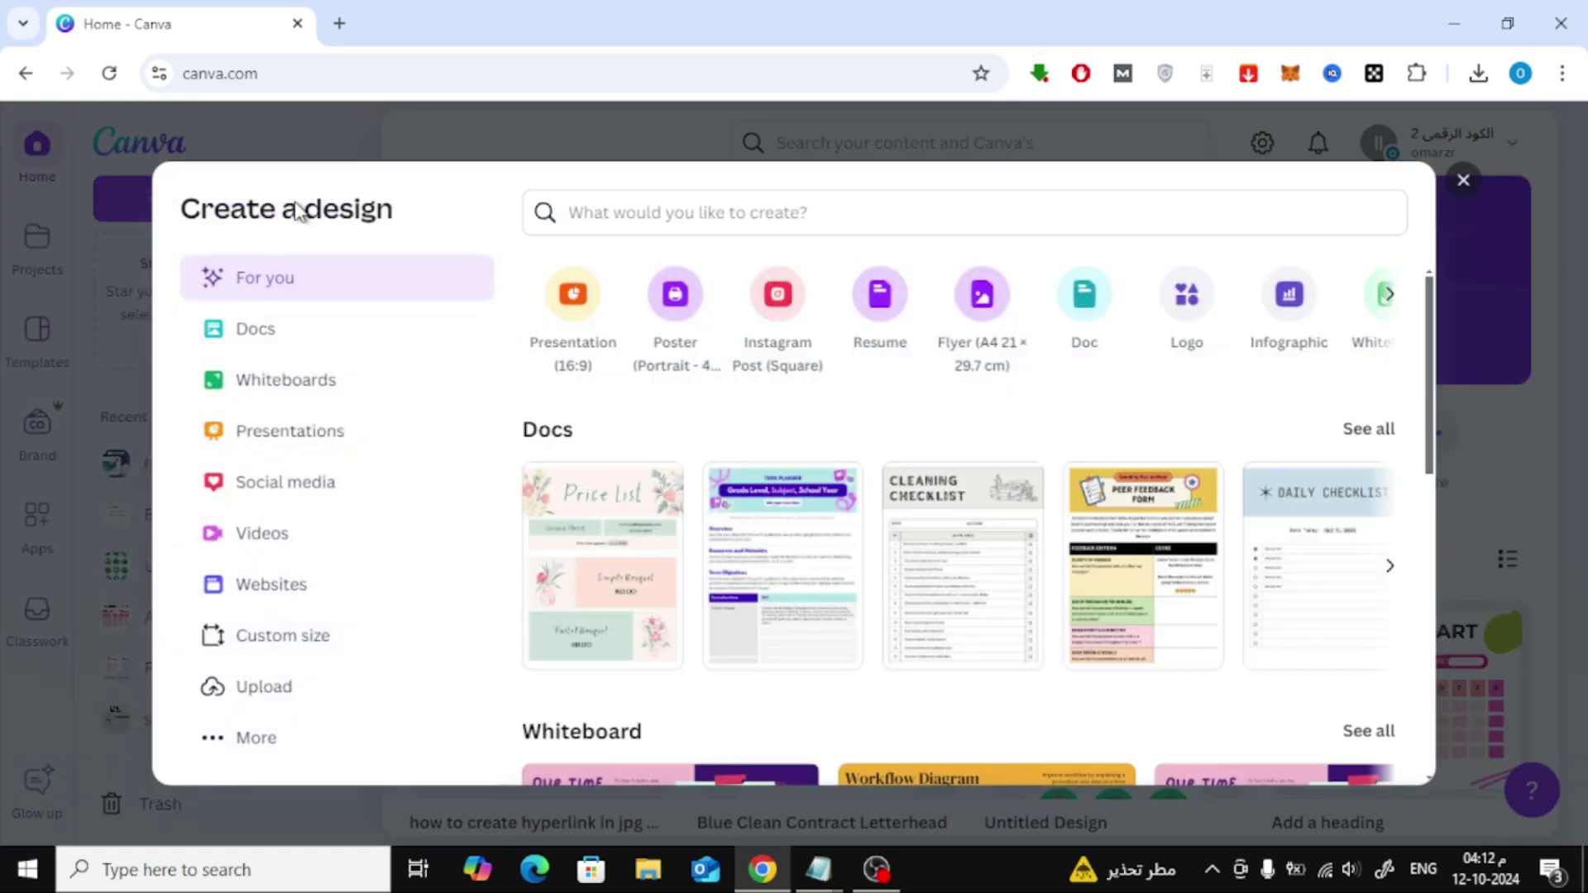
Upload the festival image large-17-600x848.jpg from the Downloads folder.
{"action": "left_click", "coordinate": [348, 695]}
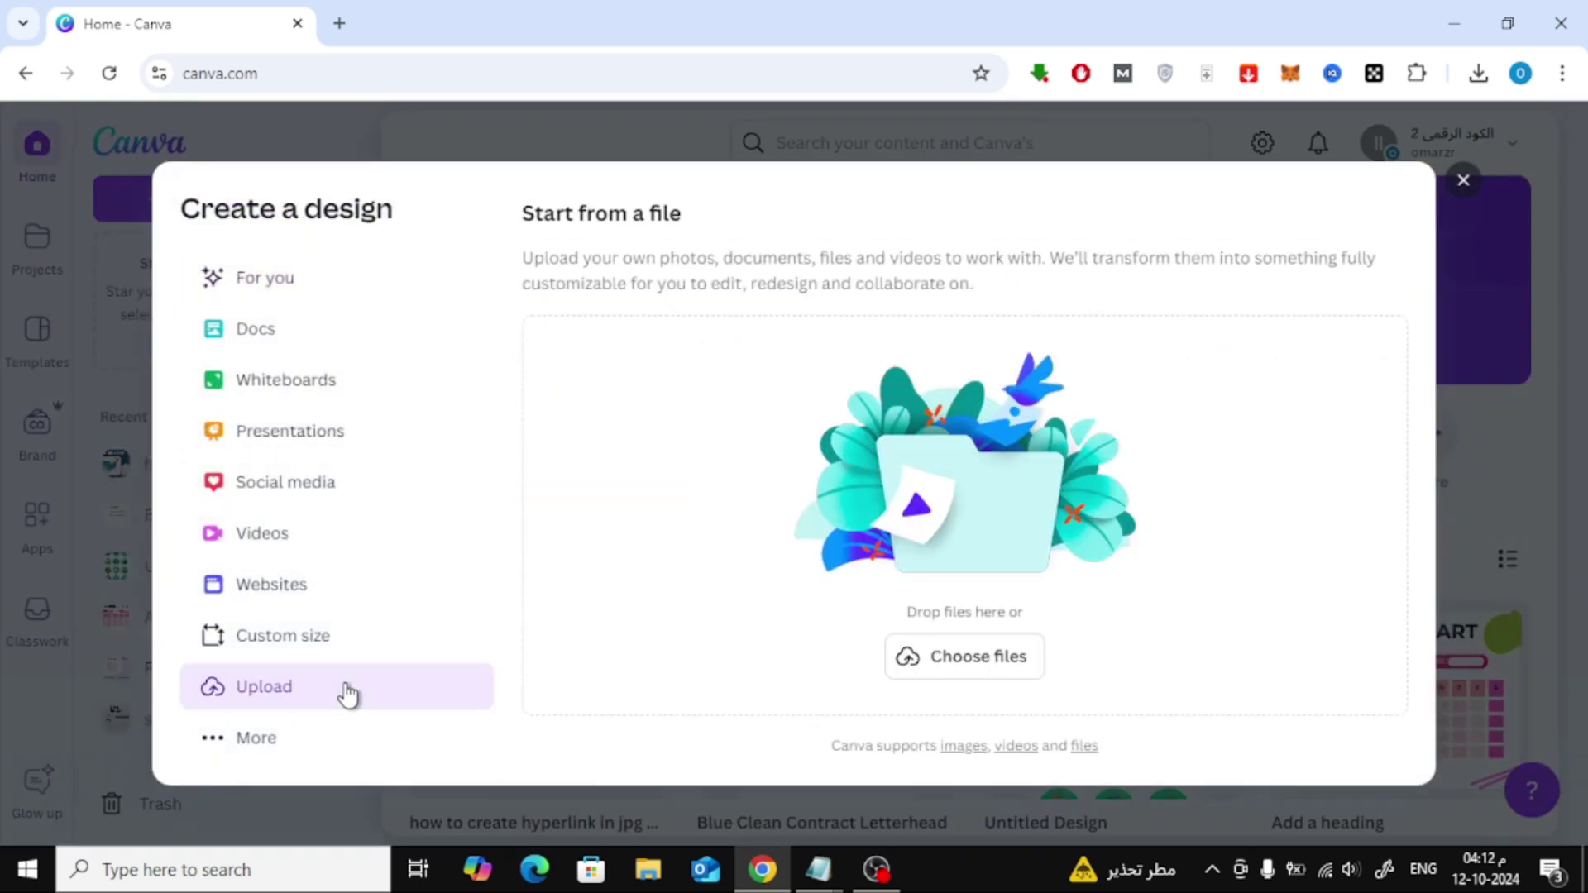
{"action": "left_click", "coordinate": [960, 670]}
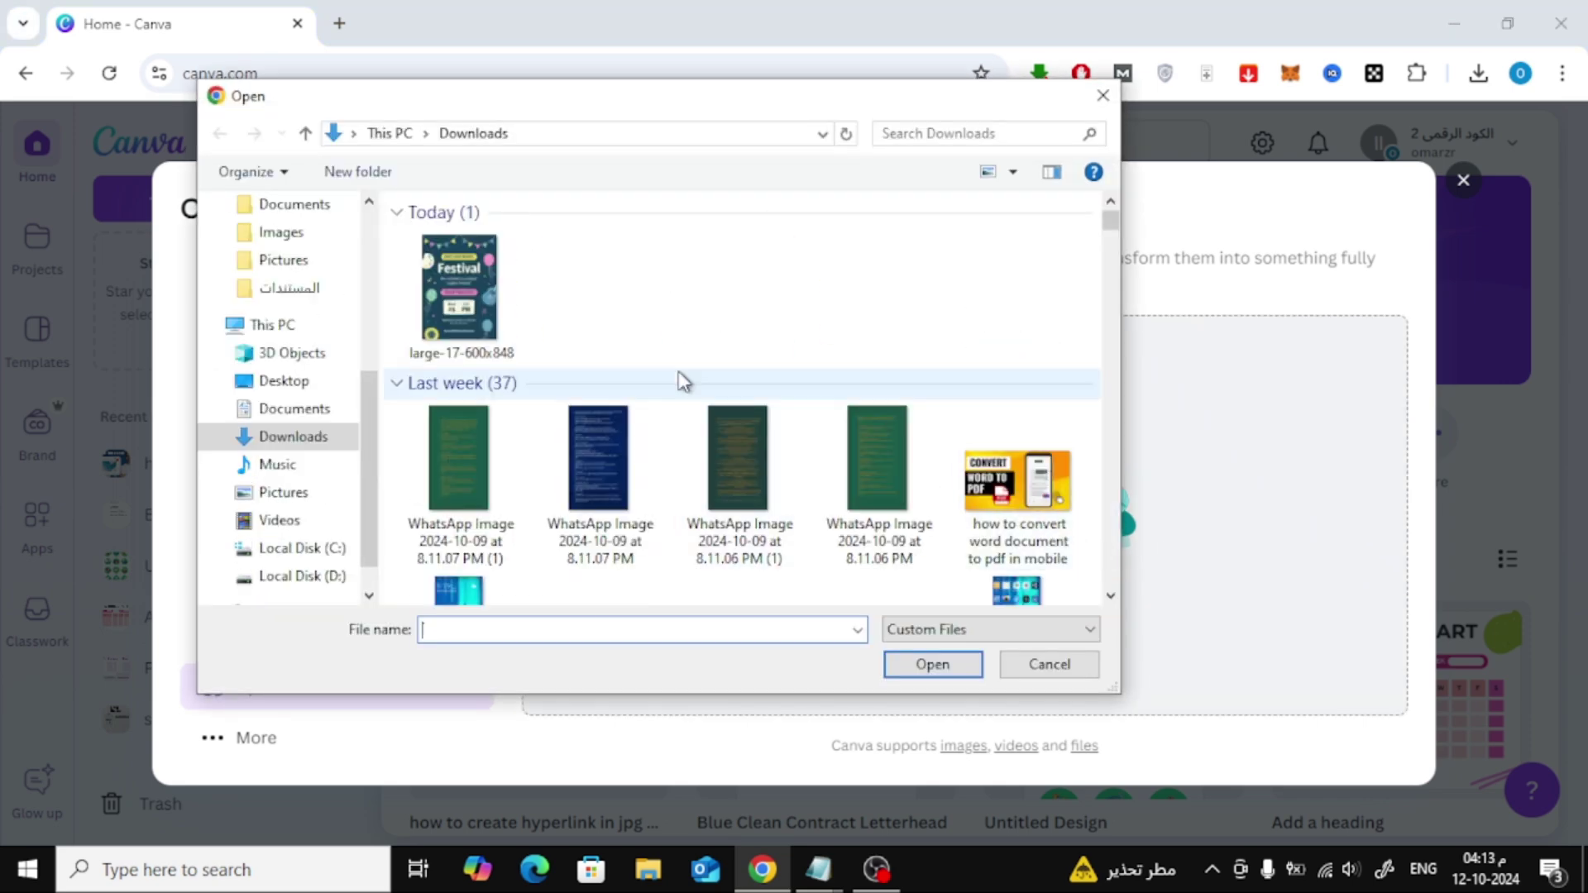
{"action": "left_click", "coordinate": [484, 308]}
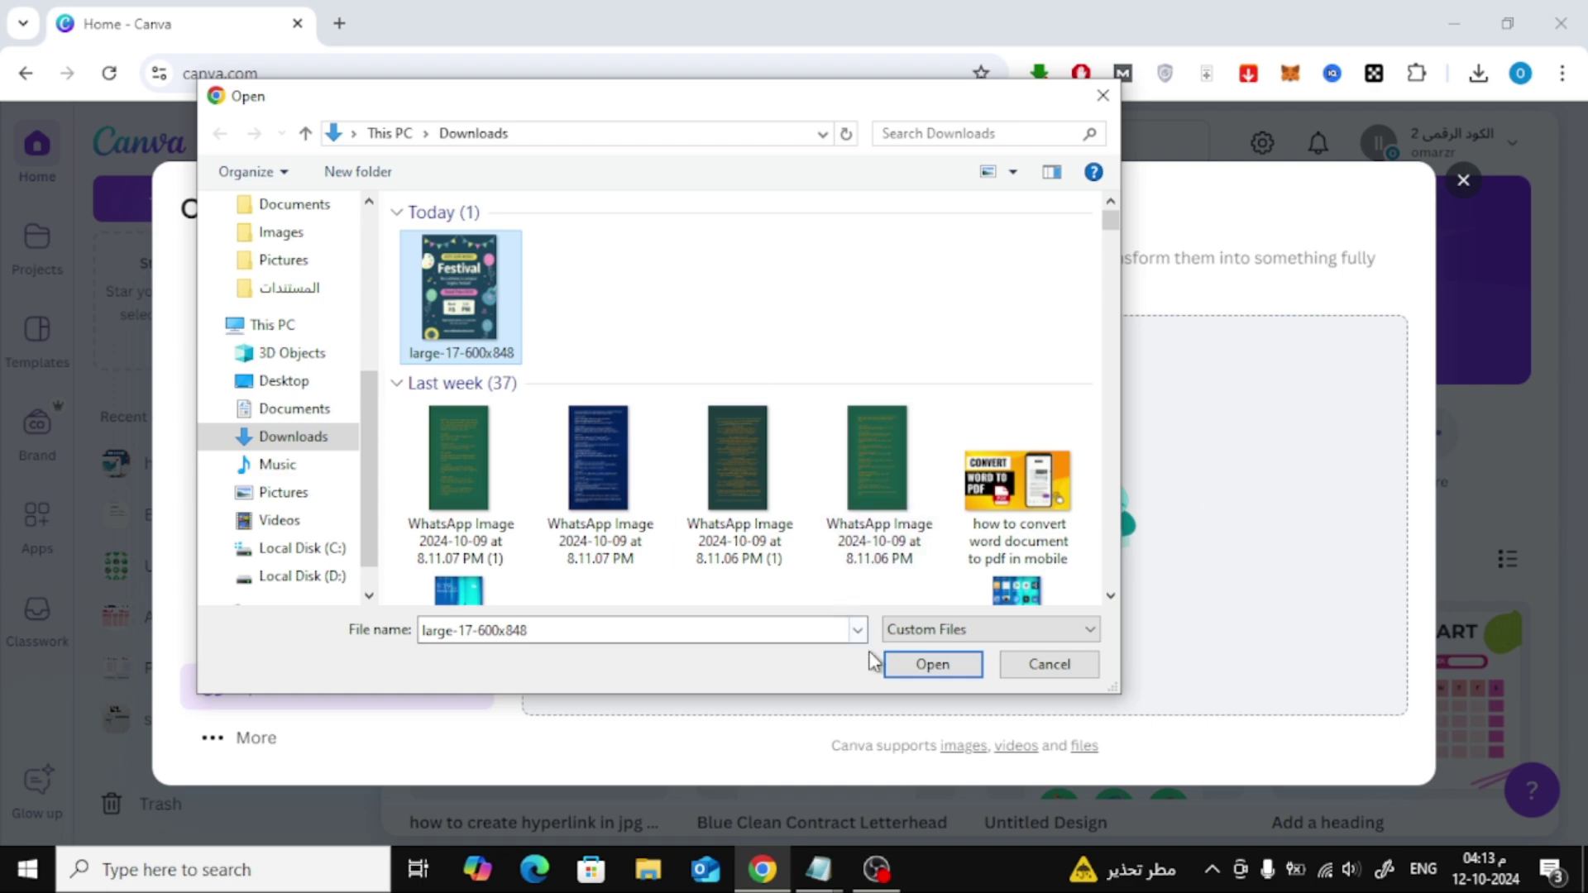
{"action": "left_click", "coordinate": [922, 665]}
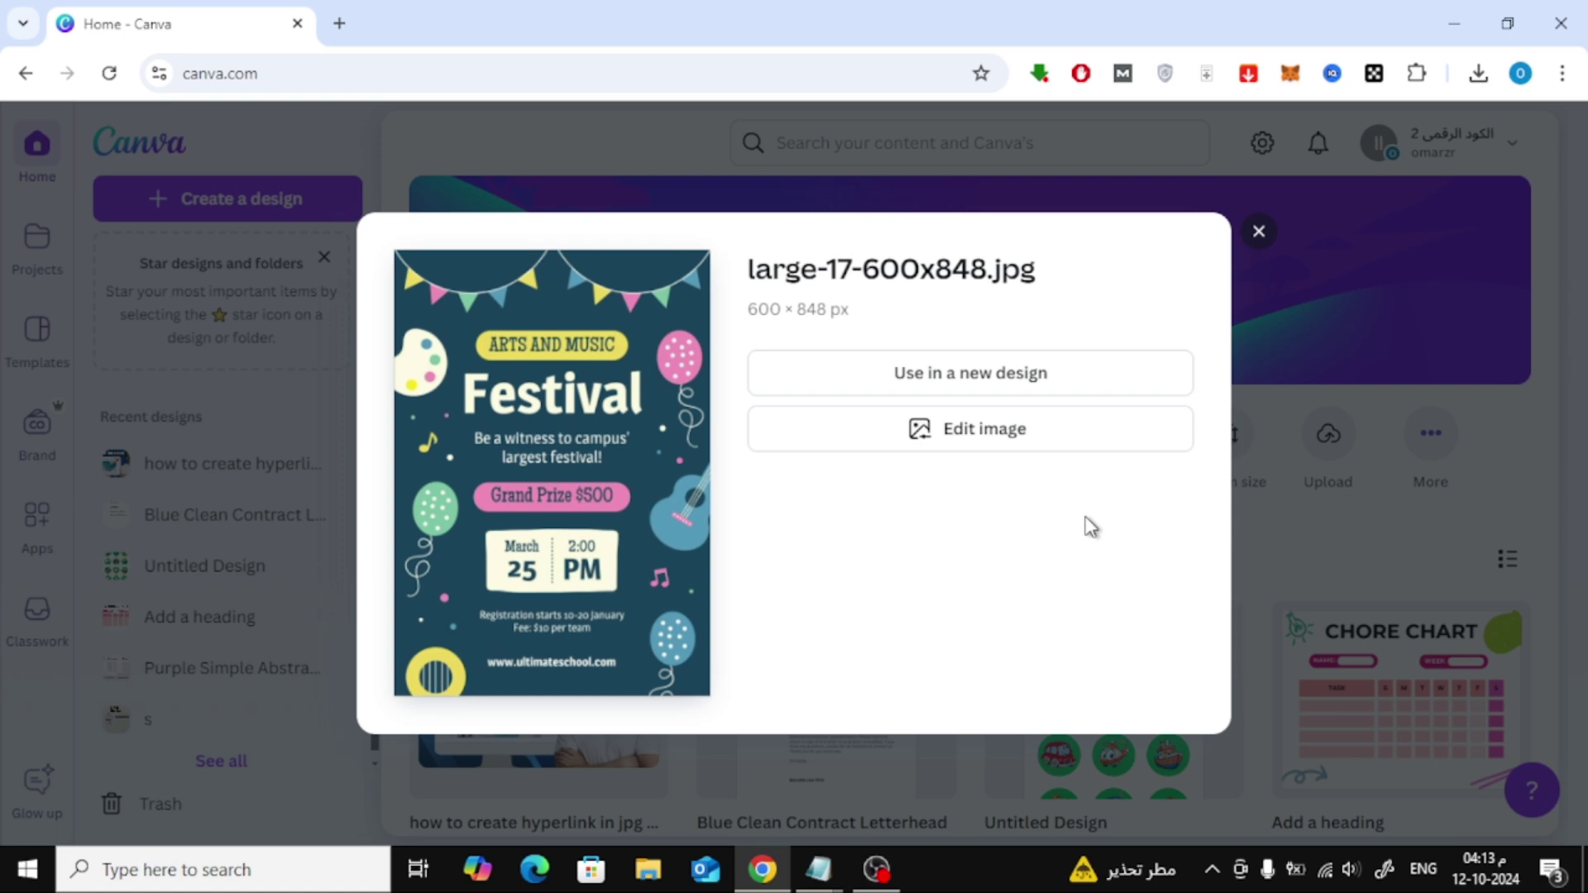
Create a new 600 × 848 px custom-size design from the uploaded flyer image.
{"action": "left_click", "coordinate": [1084, 387]}
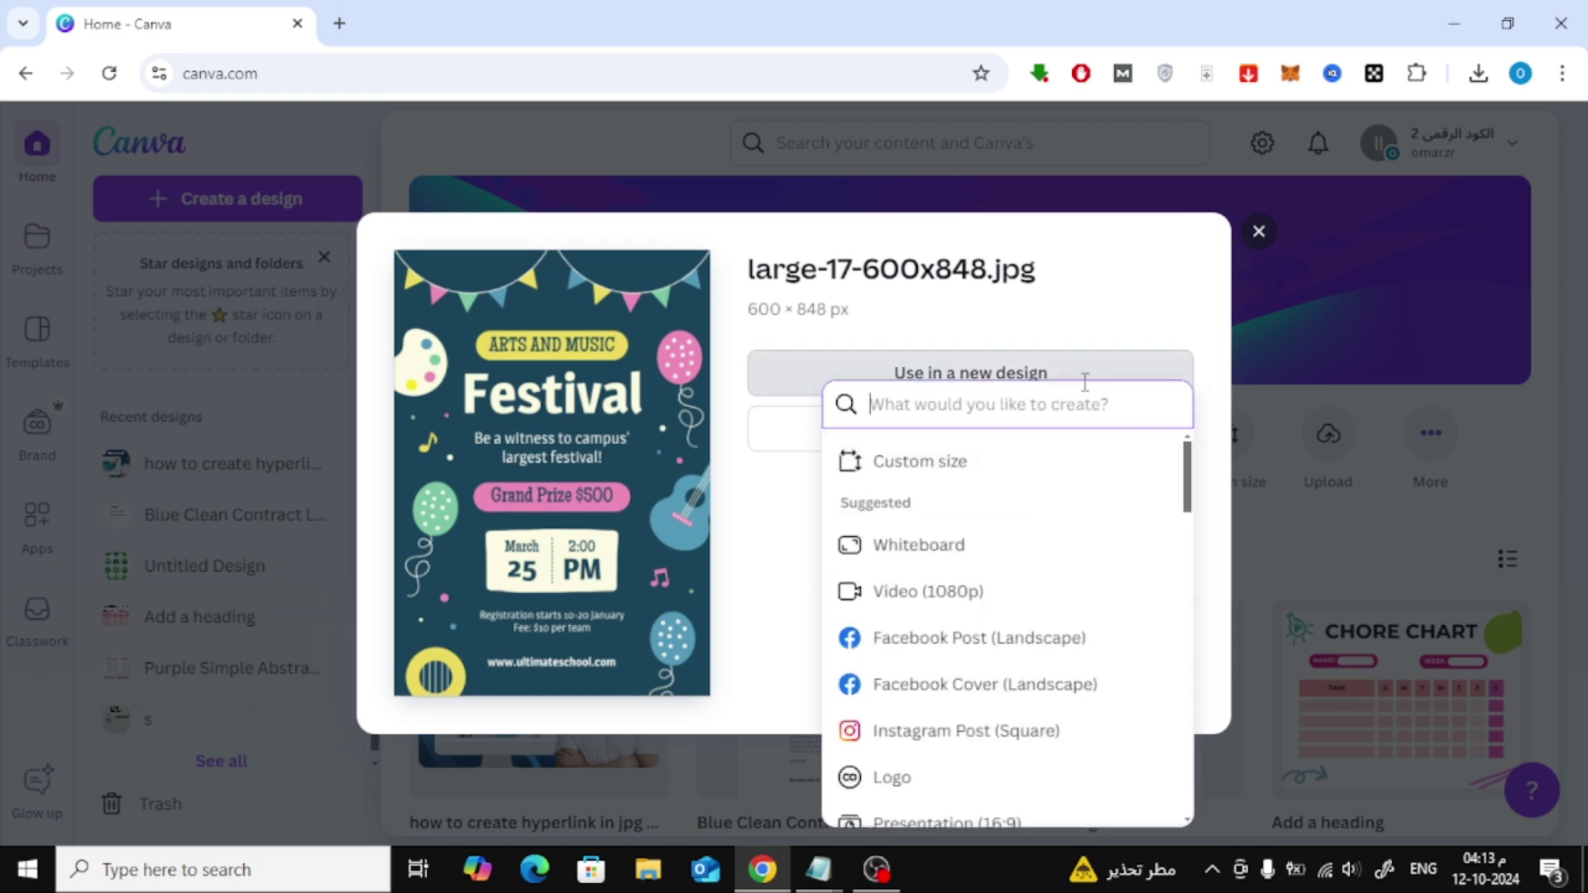
{"action": "left_click", "coordinate": [1039, 468]}
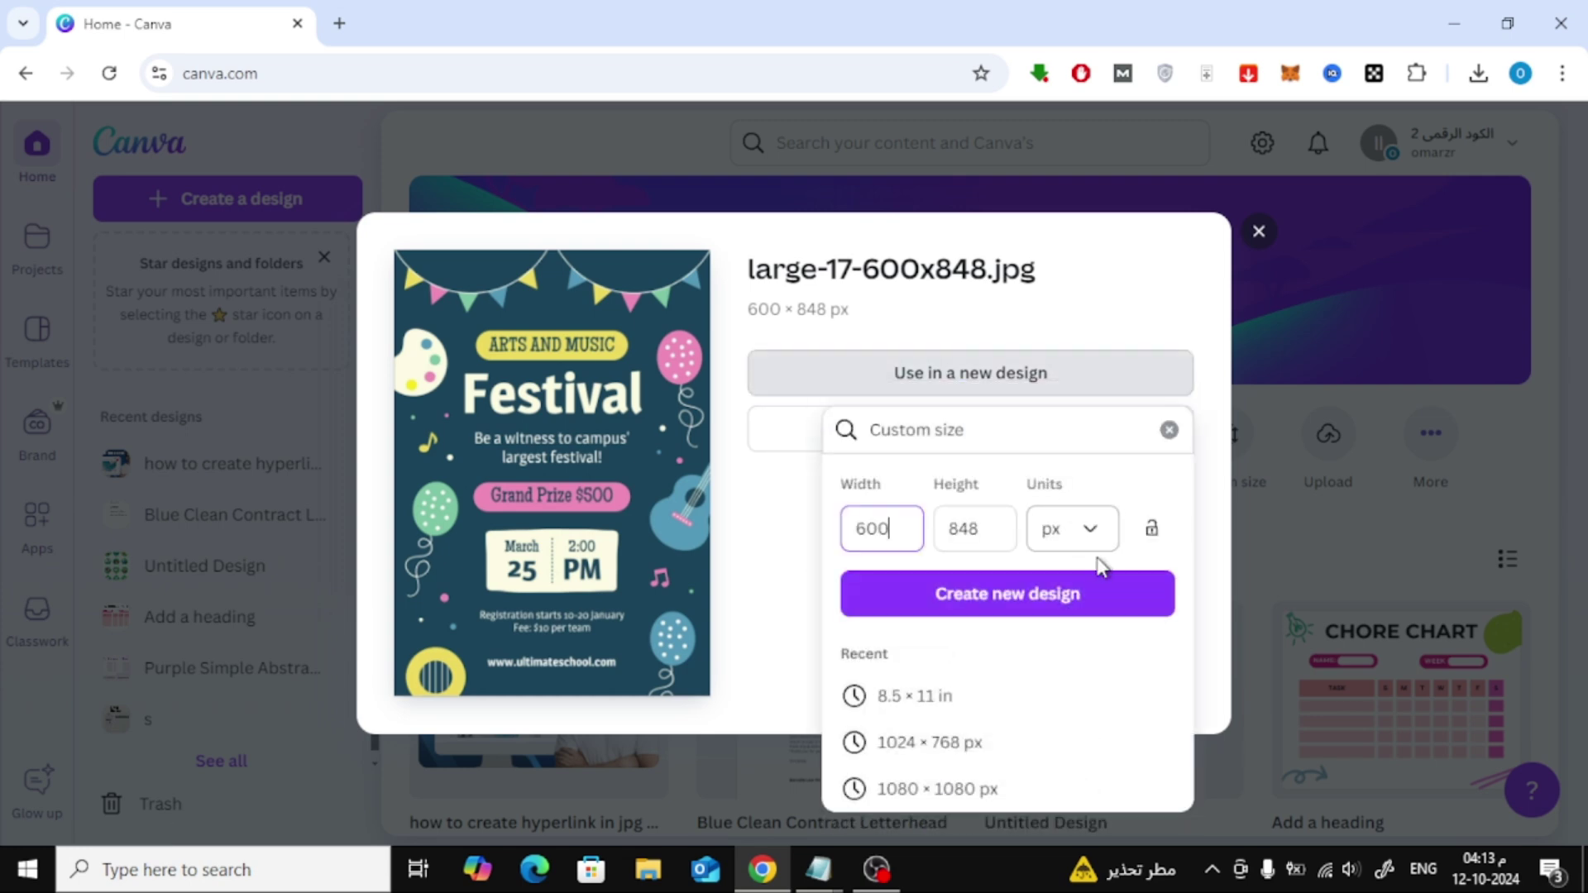
{"action": "left_click", "coordinate": [1129, 597]}
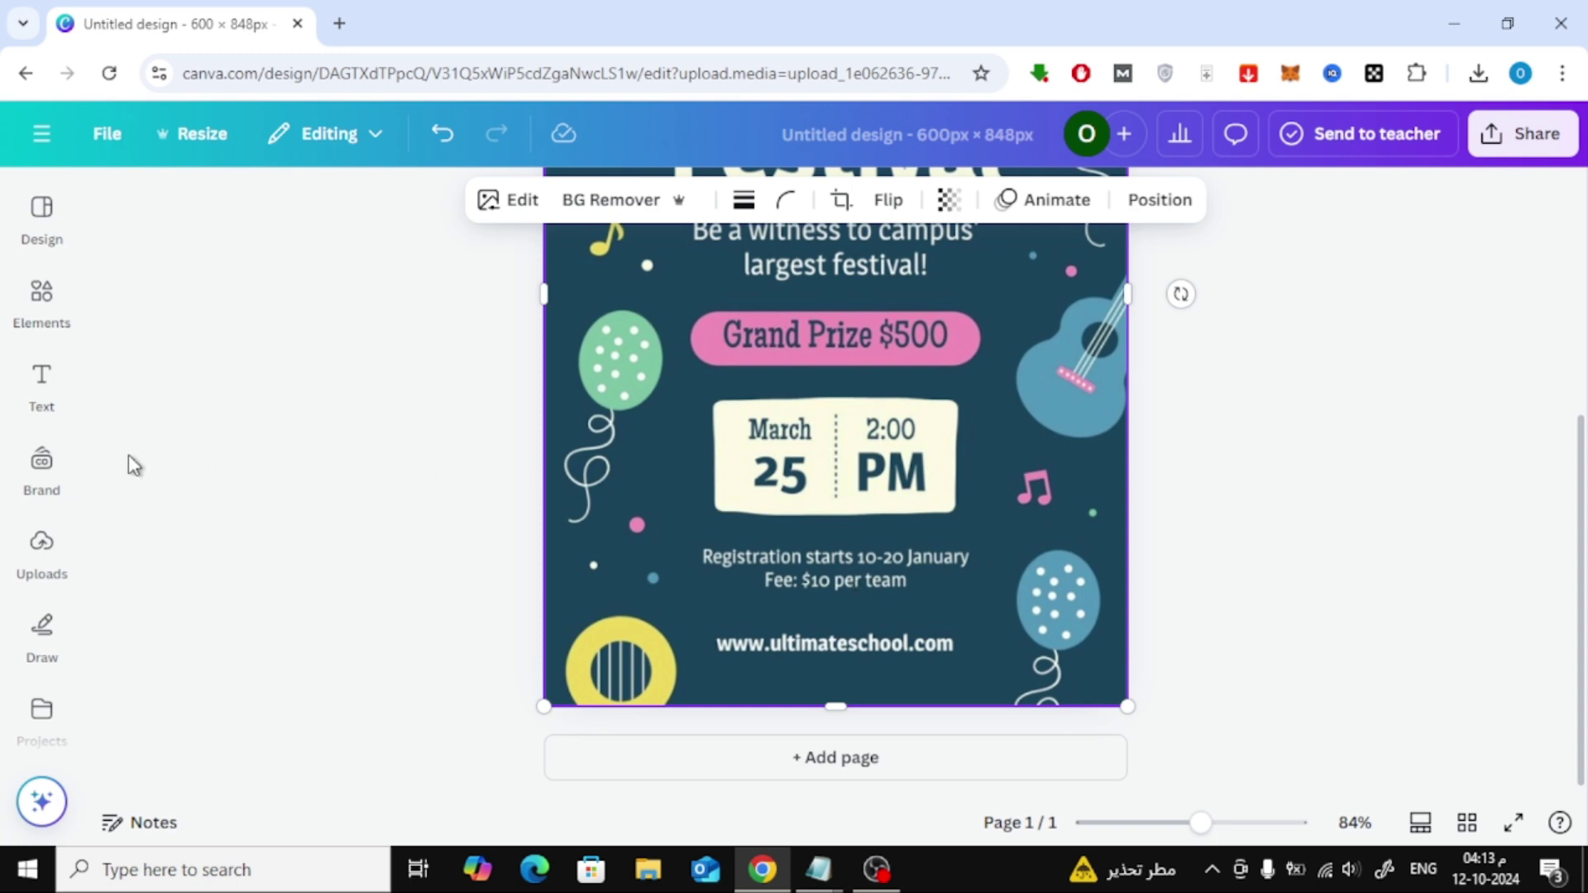
{"action": "left_click", "coordinate": [42, 382]}
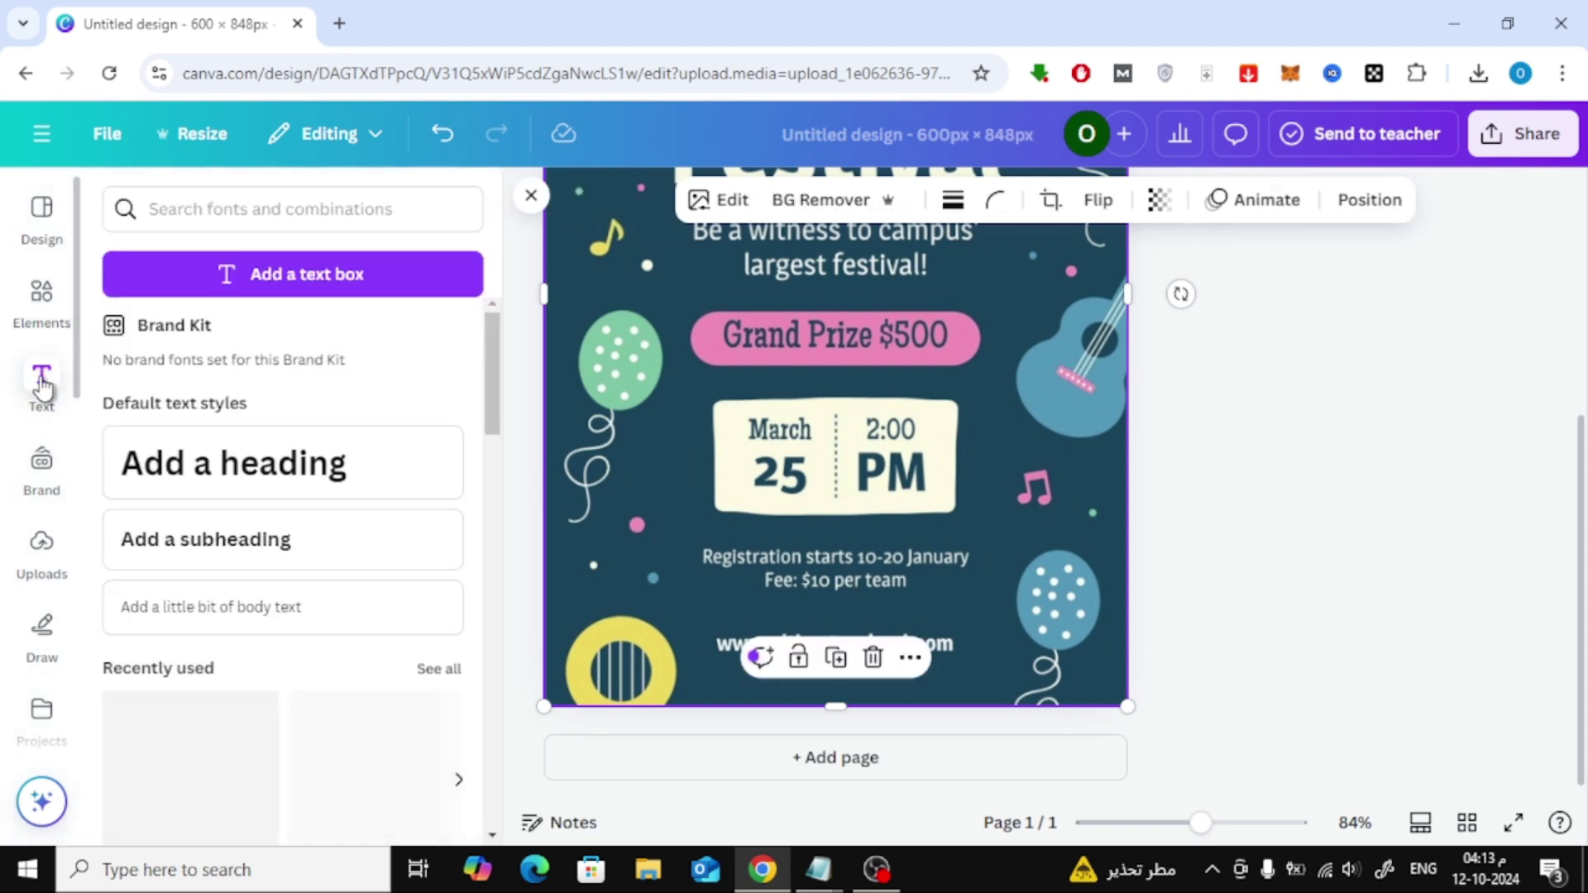
Add a heading reading 'Visit our website here' and convert it to uppercase.
{"action": "left_click", "coordinate": [280, 471]}
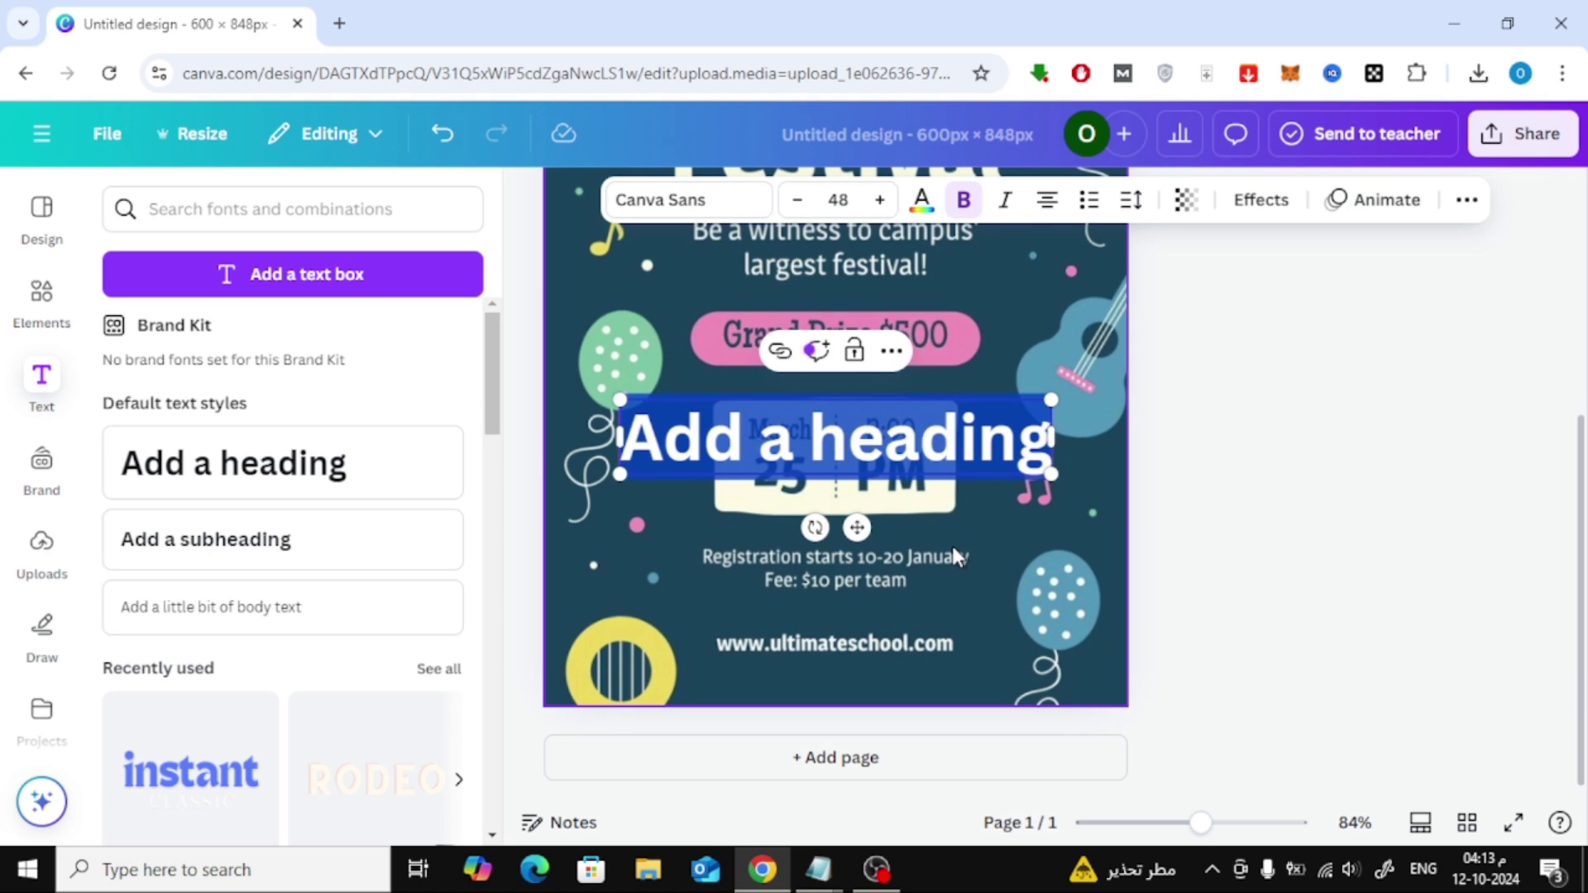
{"action": "type", "text": "Vi"}
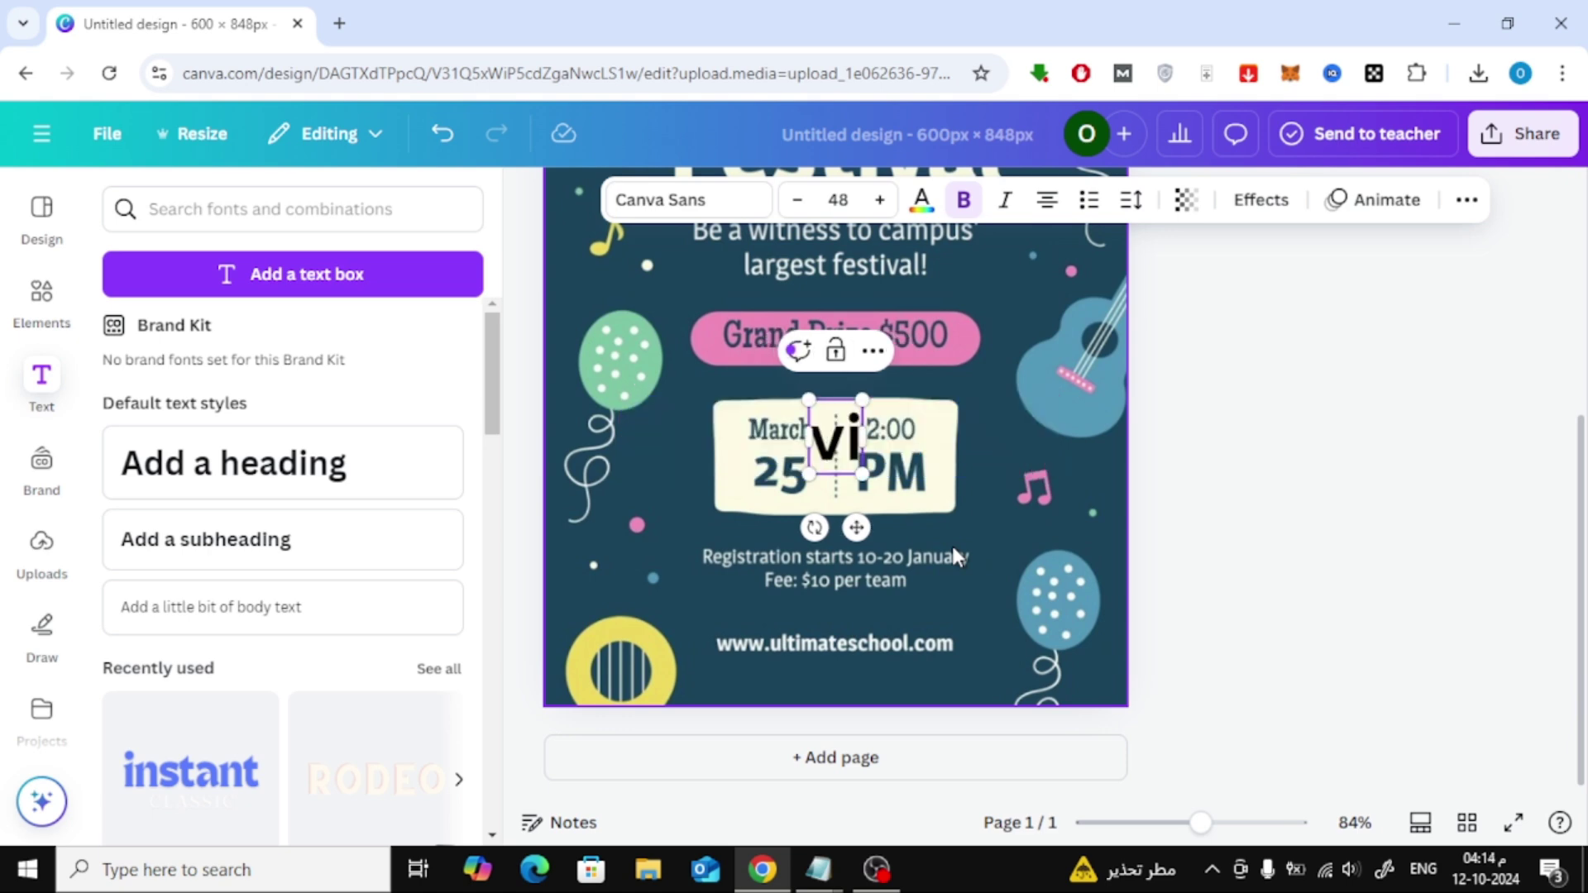
{"action": "type", "text": "sit our website here"}
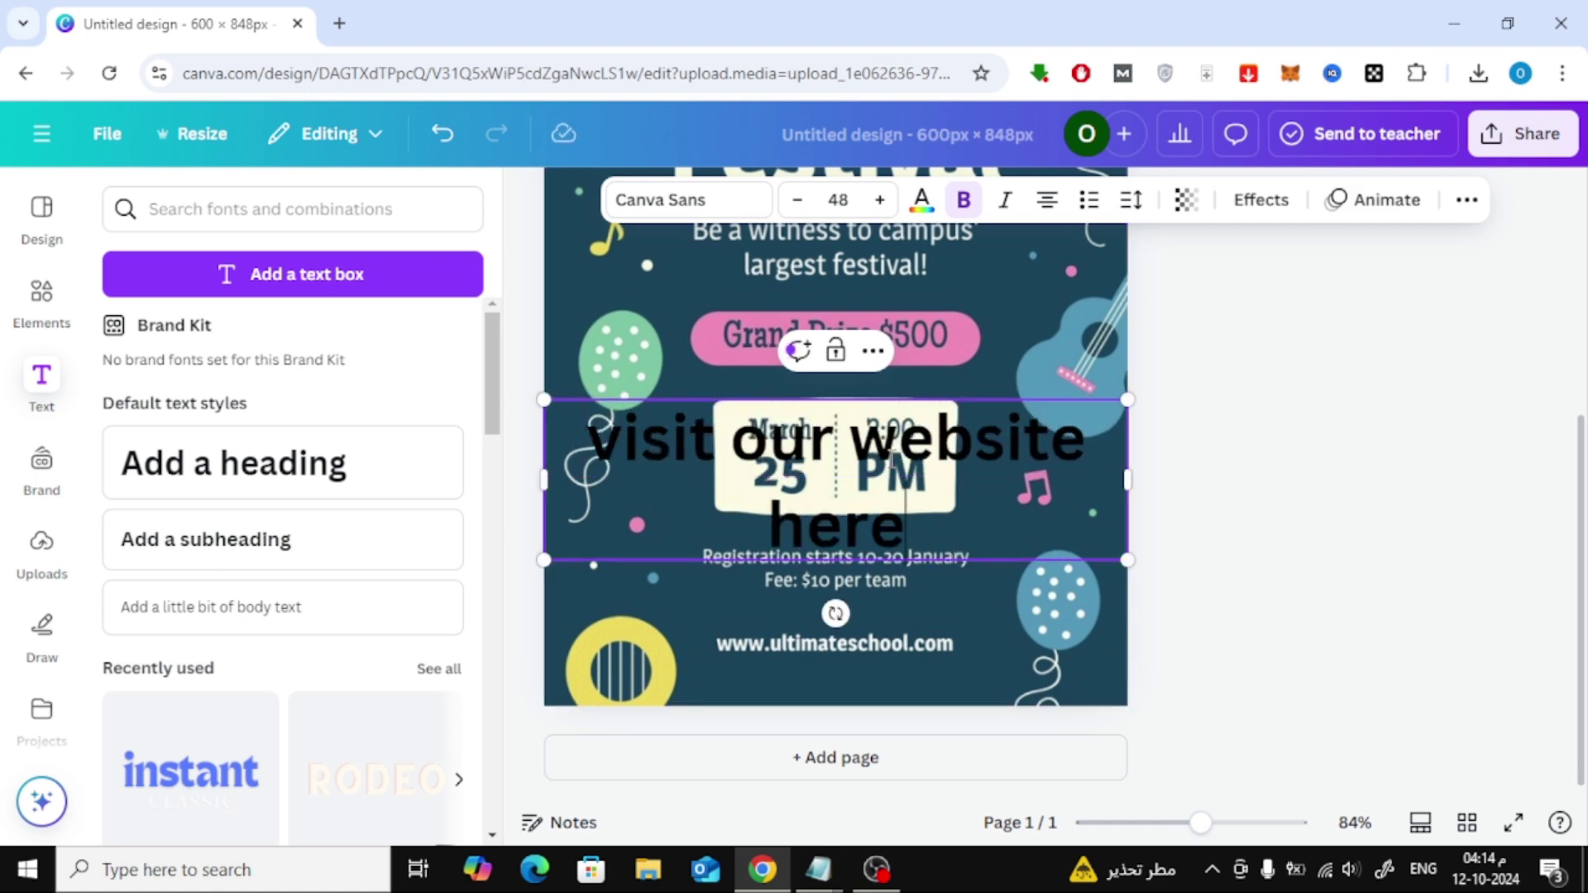
{"action": "key", "text": "ctrl+a"}
{"action": "left_click", "coordinate": [1467, 199]}
{"action": "left_click", "coordinate": [1318, 251]}
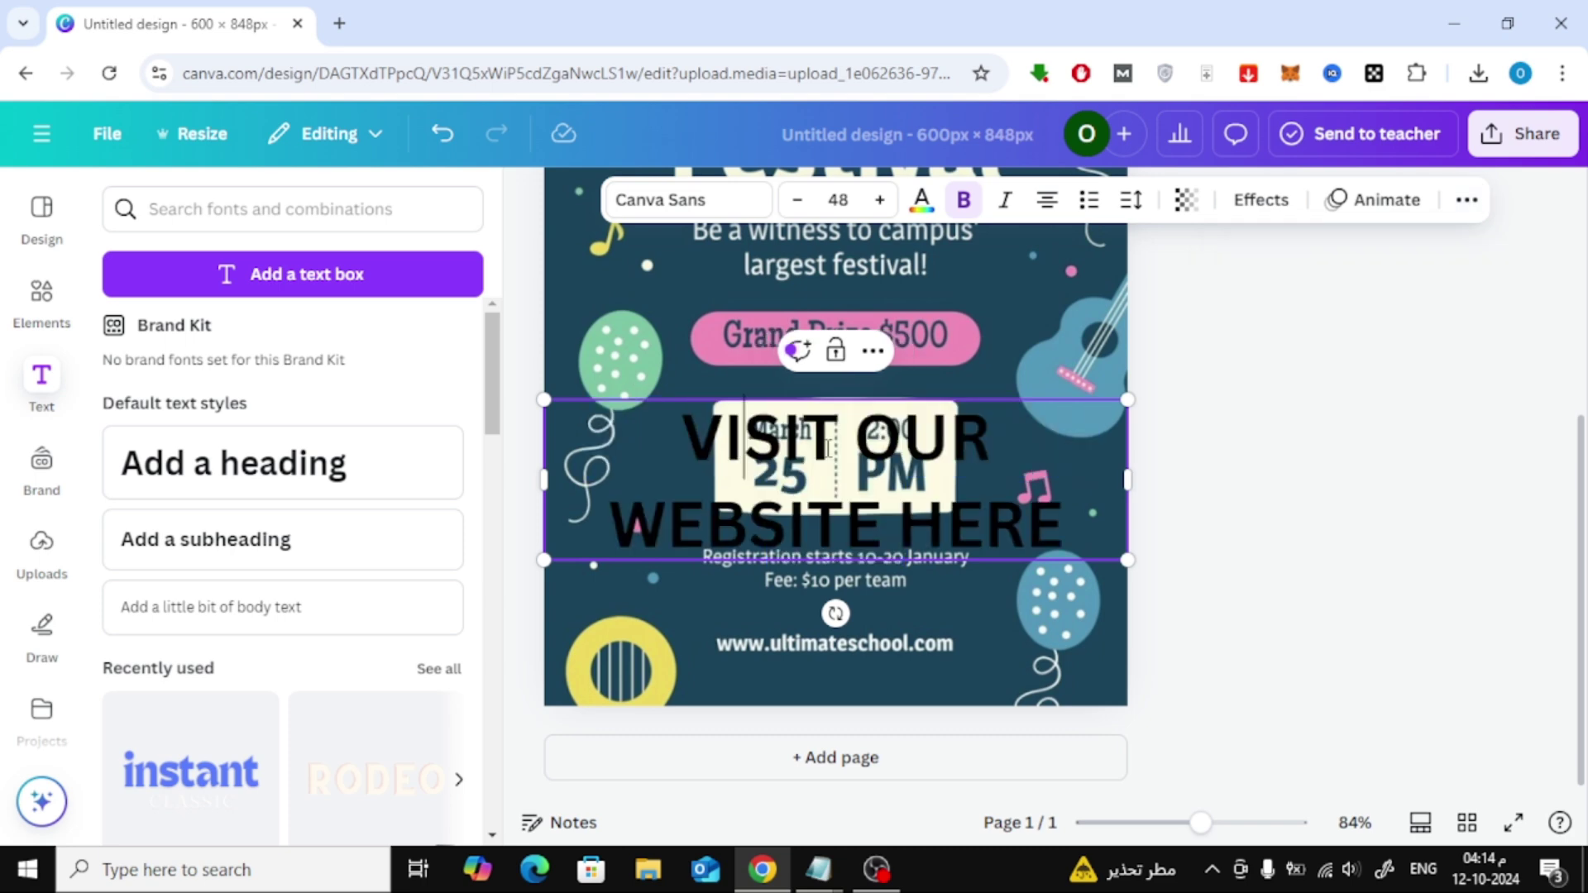
{"action": "left_click", "coordinate": [1274, 478]}
{"action": "left_click", "coordinate": [934, 467]}
{"action": "right_click", "coordinate": [899, 447]}
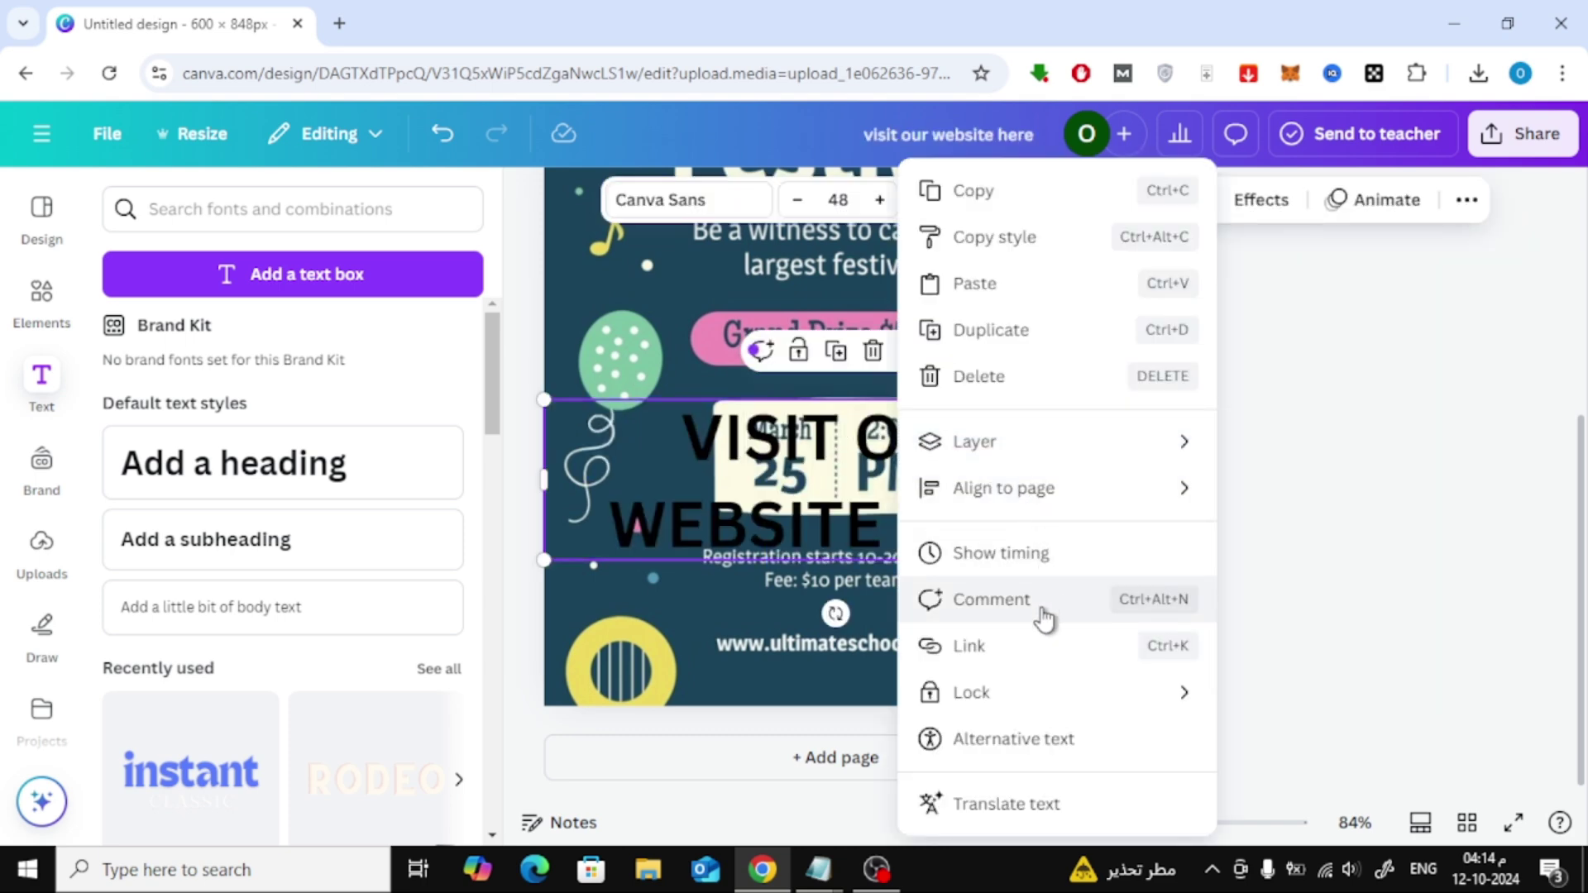
{"action": "left_click", "coordinate": [1046, 653]}
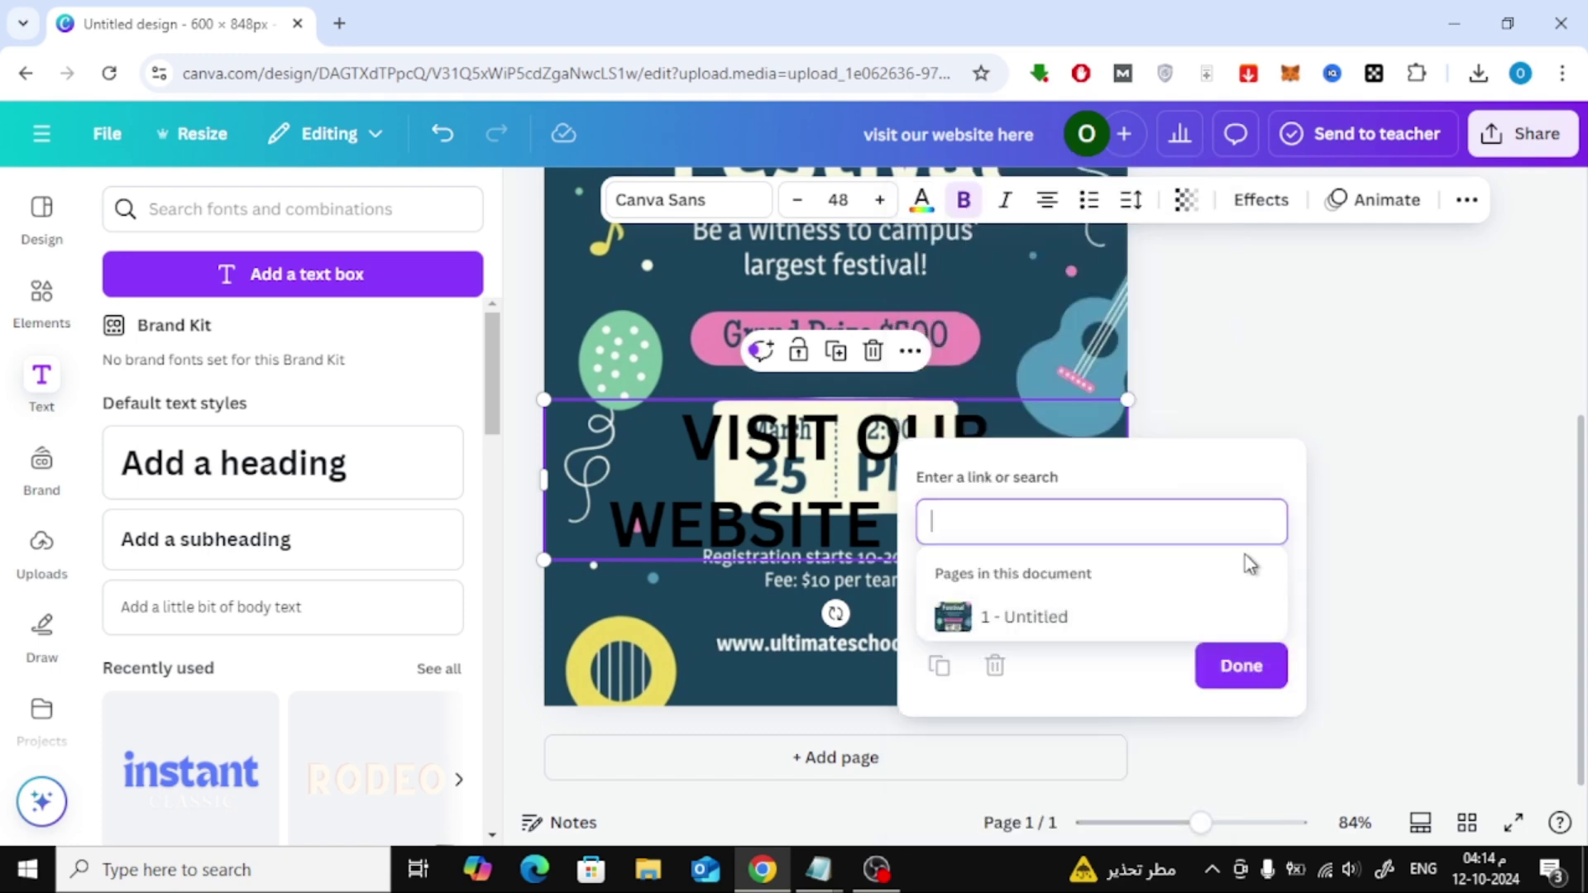
{"action": "type", "text": "https://www.youtube.com"}
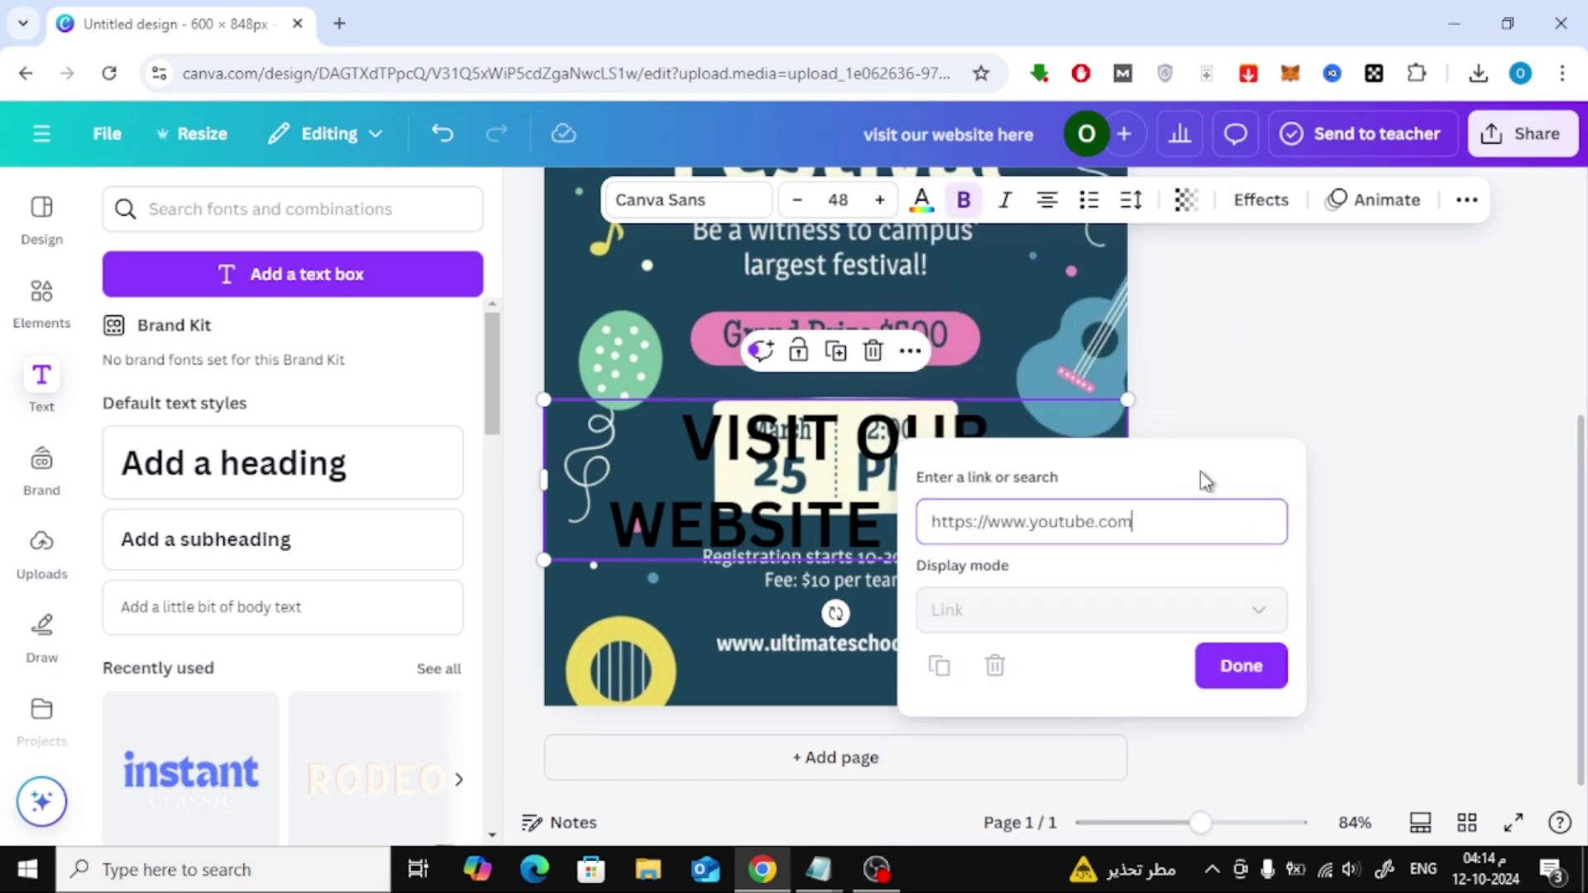
{"action": "key", "text": "Return"}
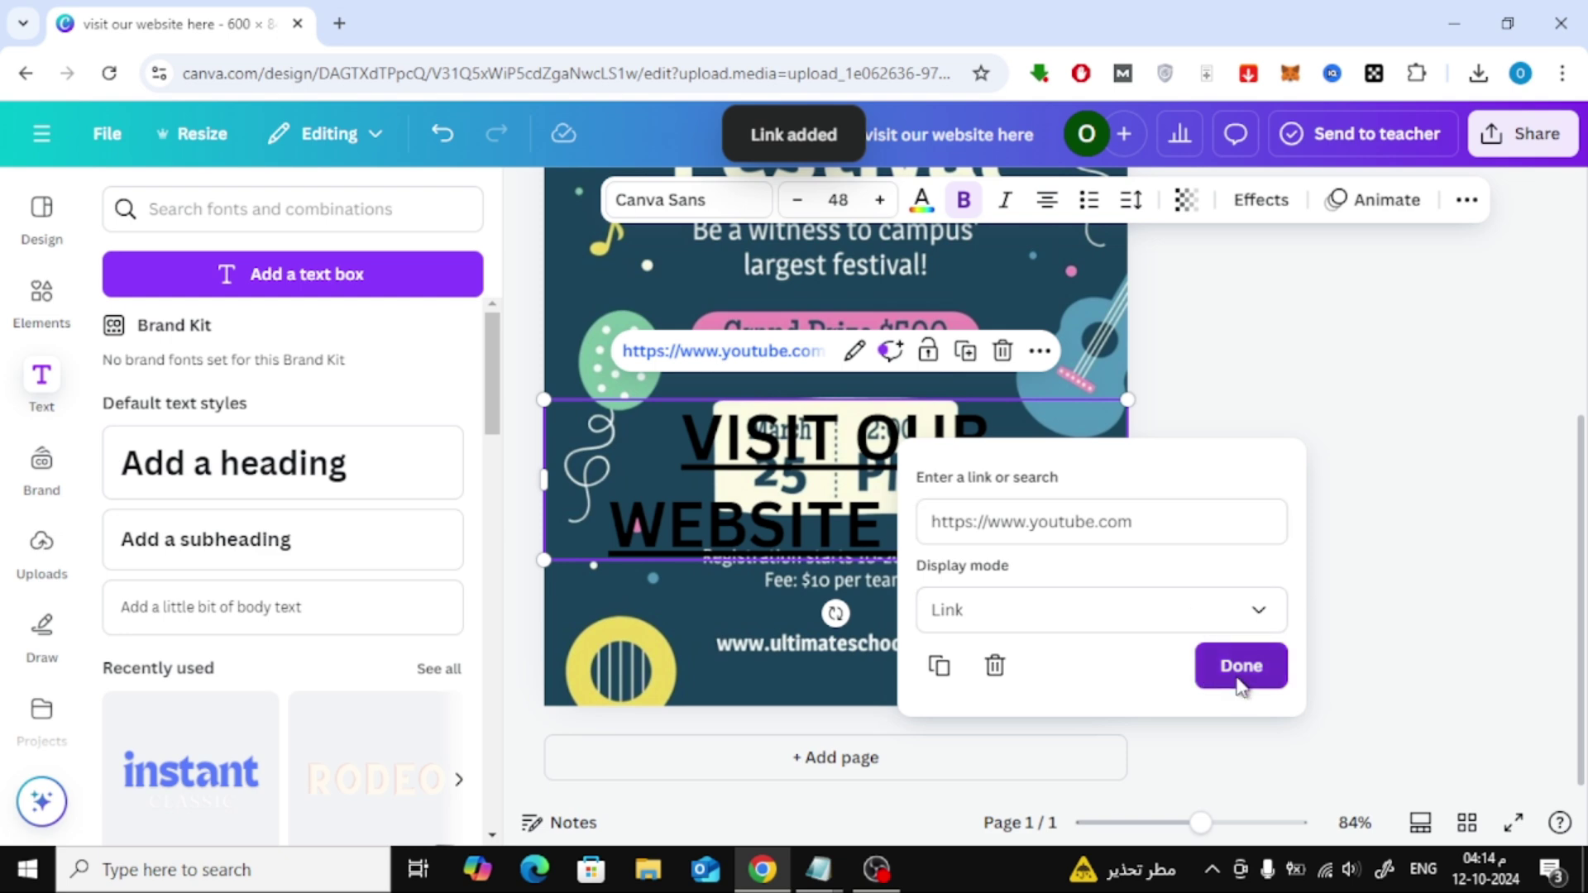
{"action": "left_click", "coordinate": [1240, 680]}
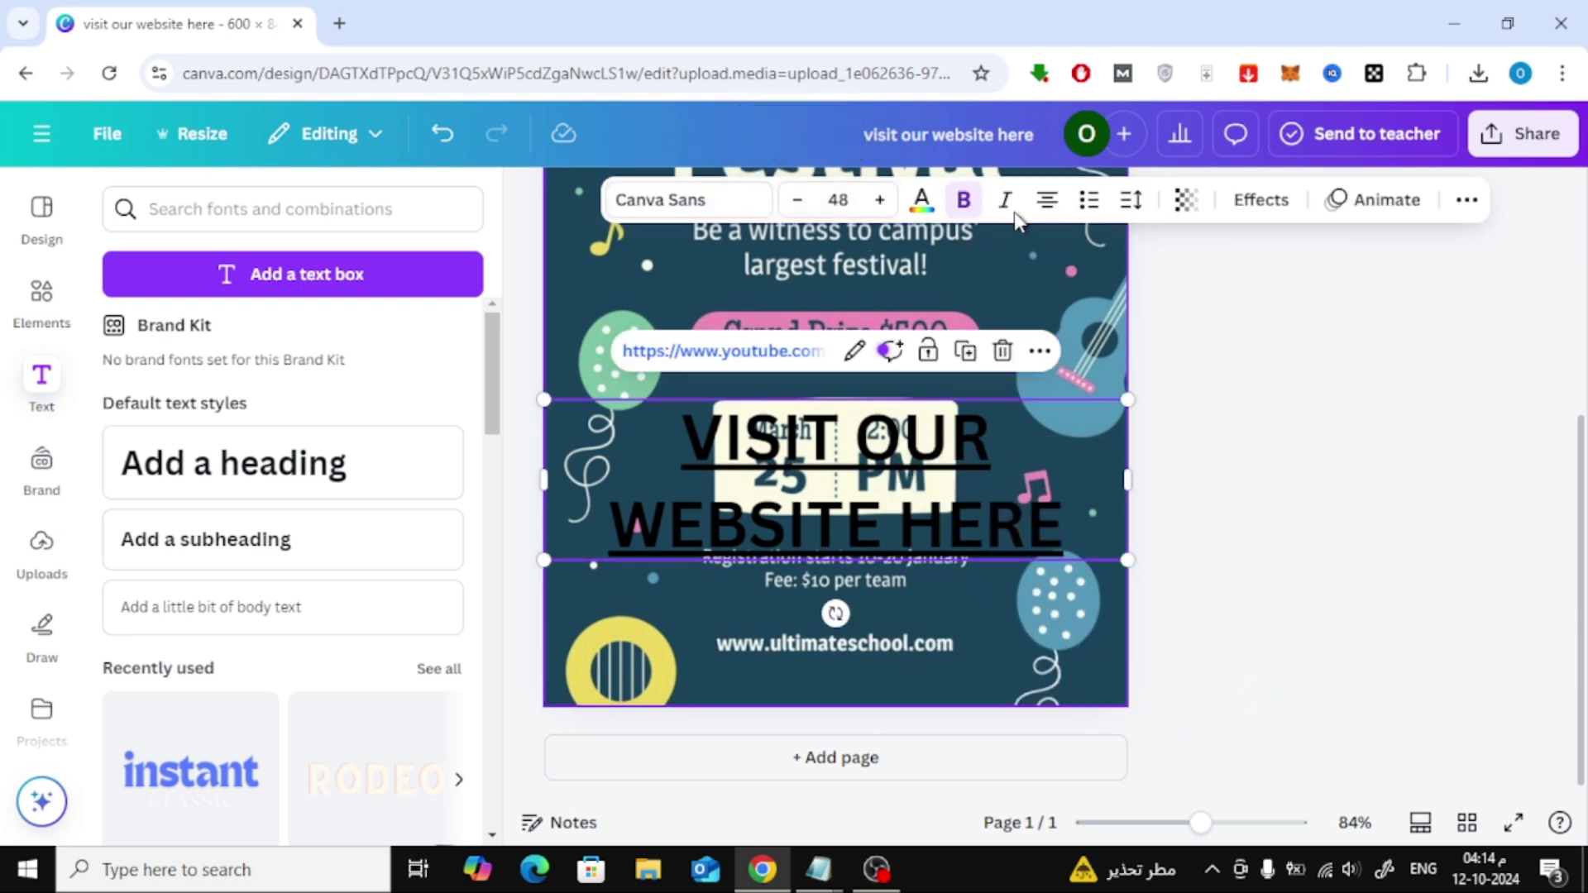
Make the heading white, shrink it to size 19.8, and move it beside the registration details.
{"action": "left_click", "coordinate": [920, 200]}
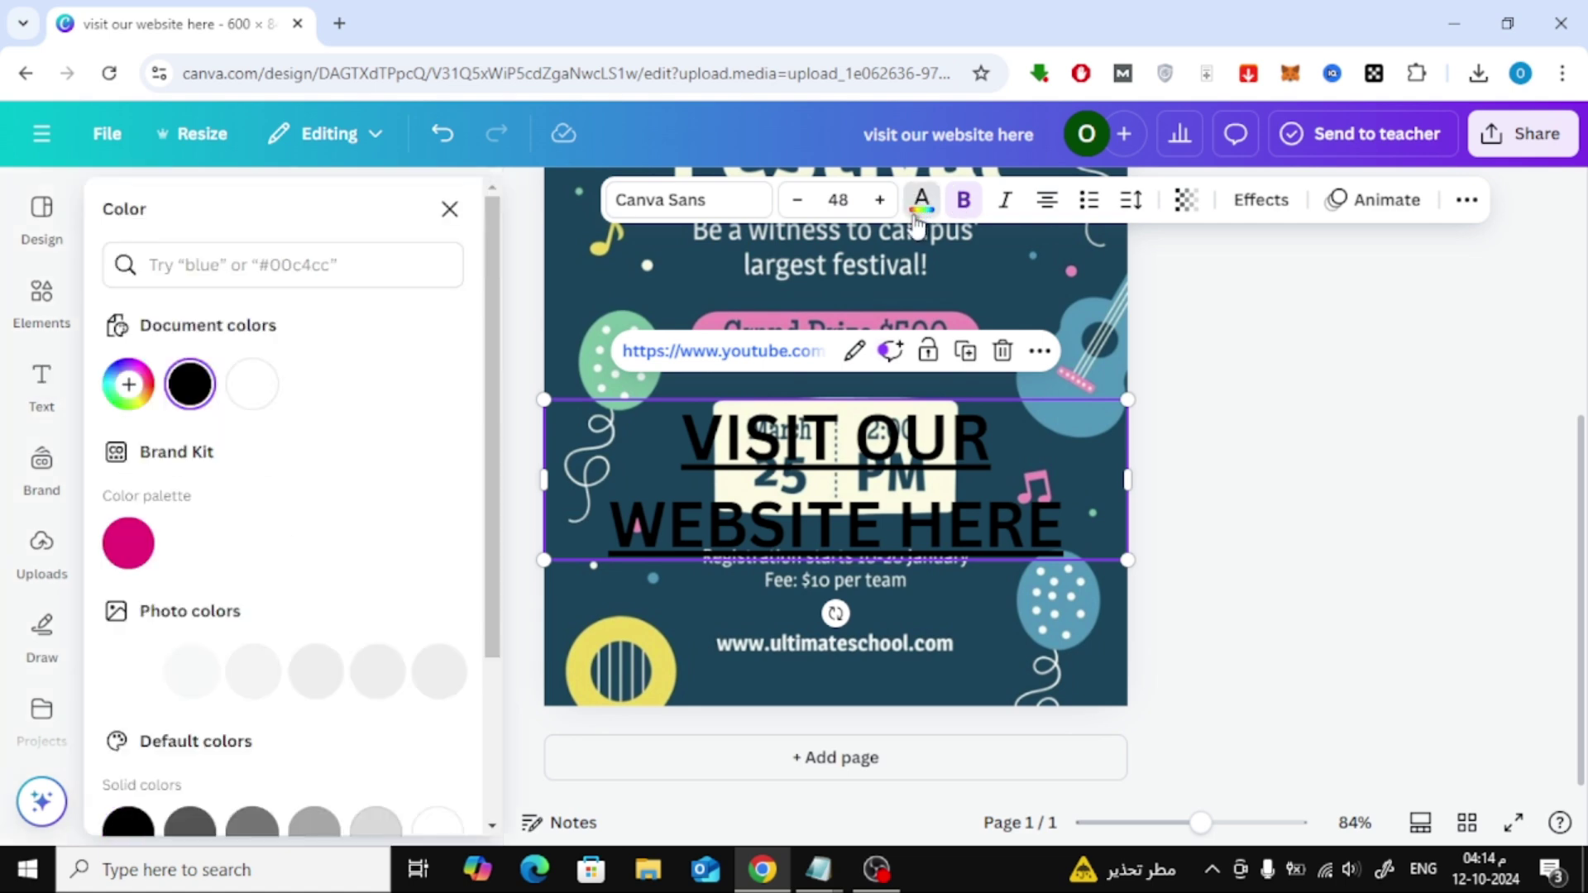
{"action": "left_click", "coordinate": [252, 385]}
{"action": "key", "text": "Escape"}
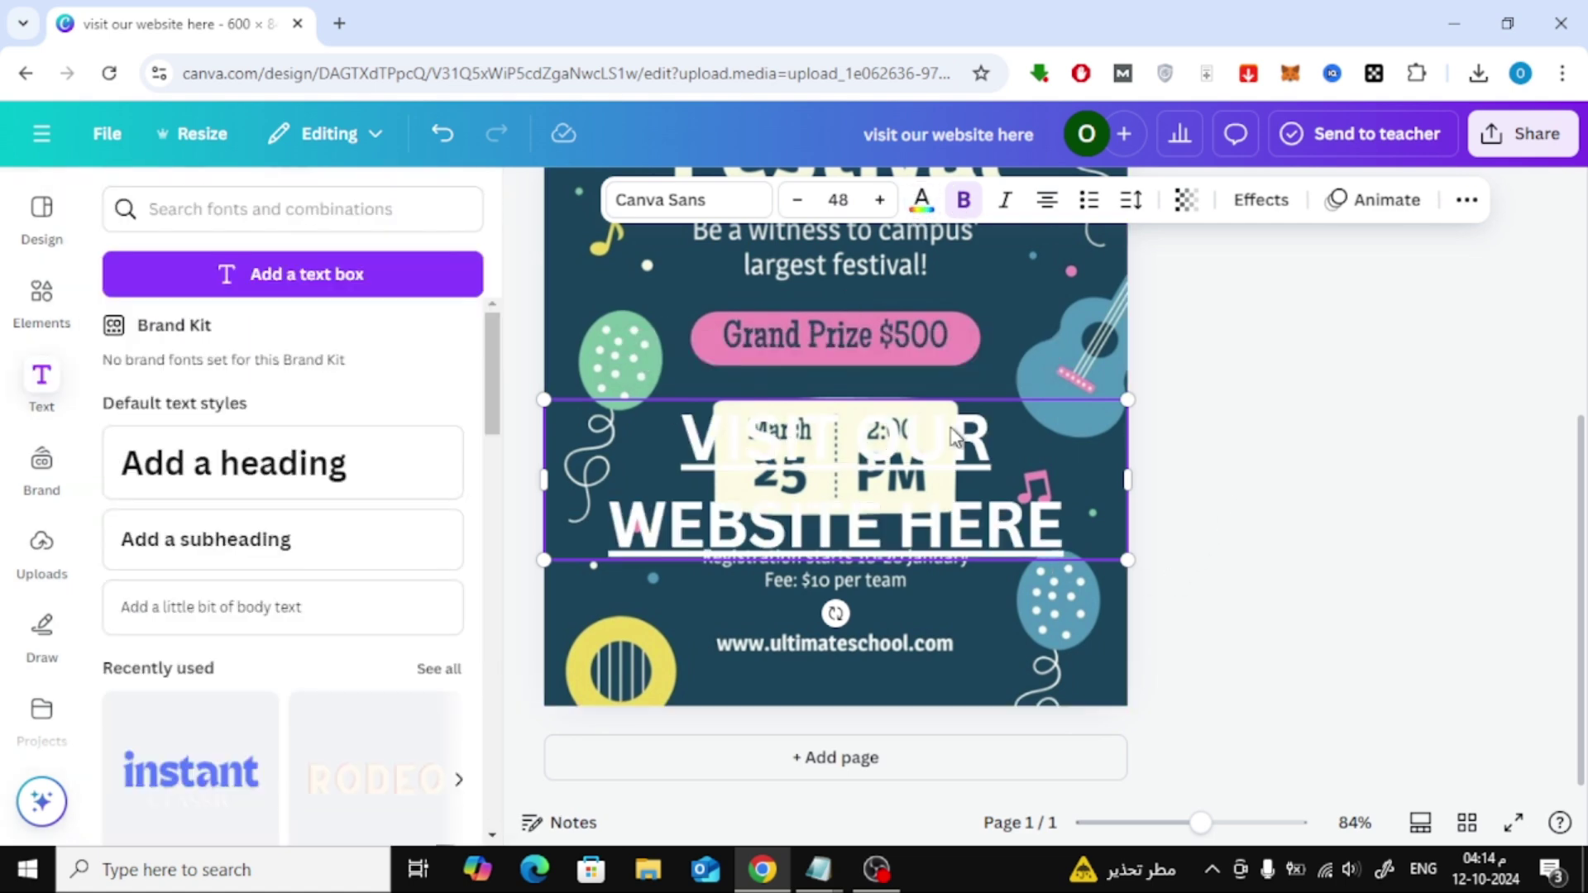
{"action": "left_click_drag", "start_coordinate": [1128, 402], "coordinate": [784, 494]}
{"action": "left_click_drag", "start_coordinate": [661, 556], "coordinate": [922, 570]}
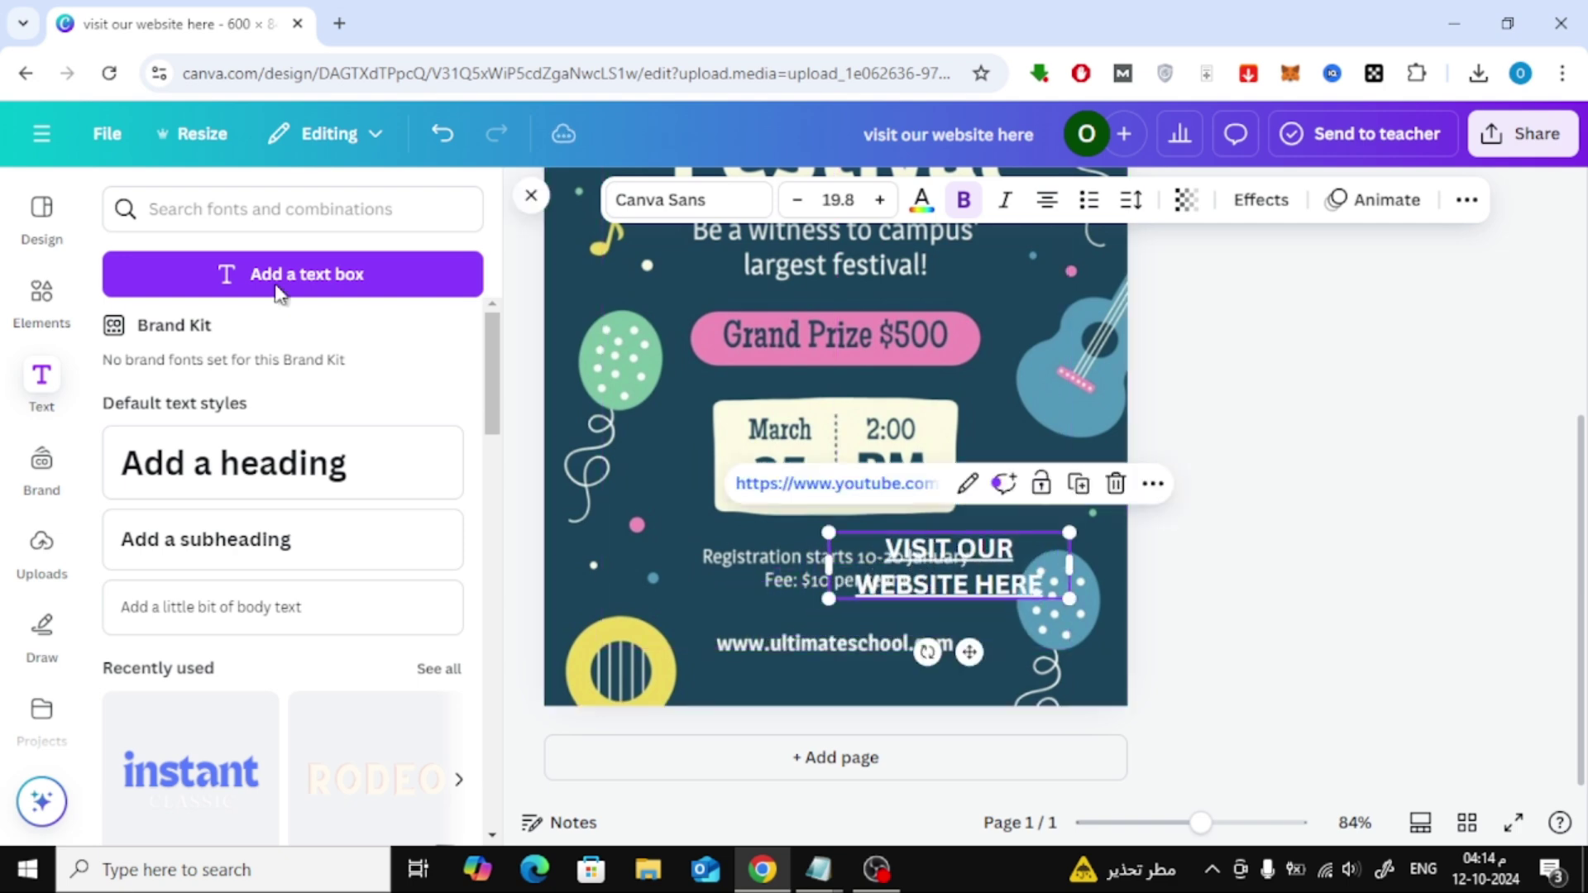
{"action": "left_click", "coordinate": [39, 300]}
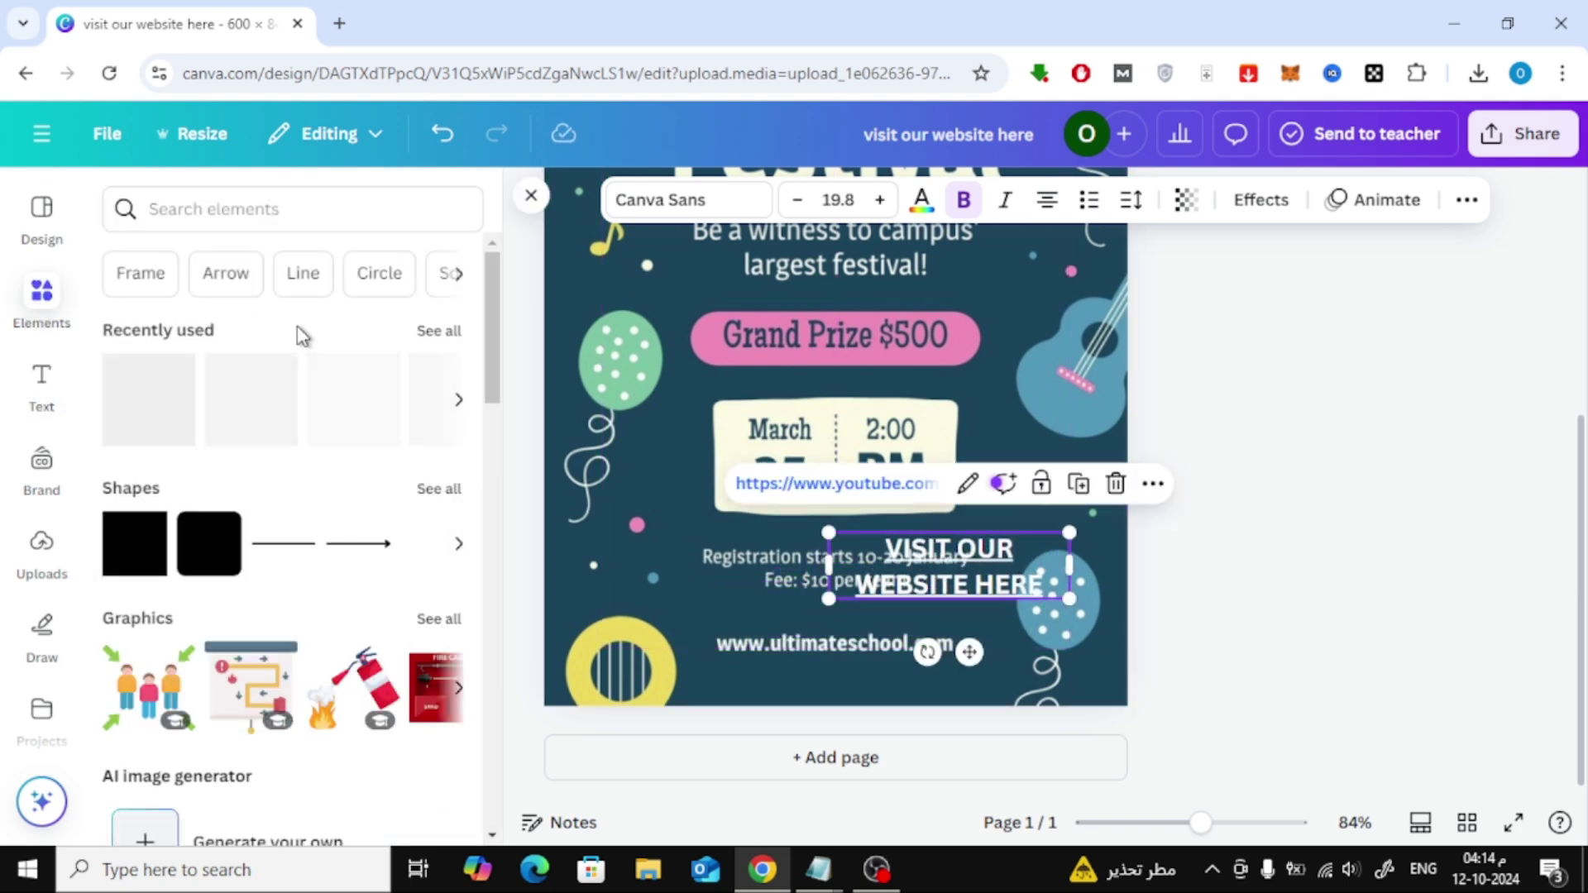
Add a rounded square shape and colour it the flyer's dark navy background colour.
{"action": "left_click", "coordinate": [209, 545]}
{"action": "left_click", "coordinate": [1271, 405]}
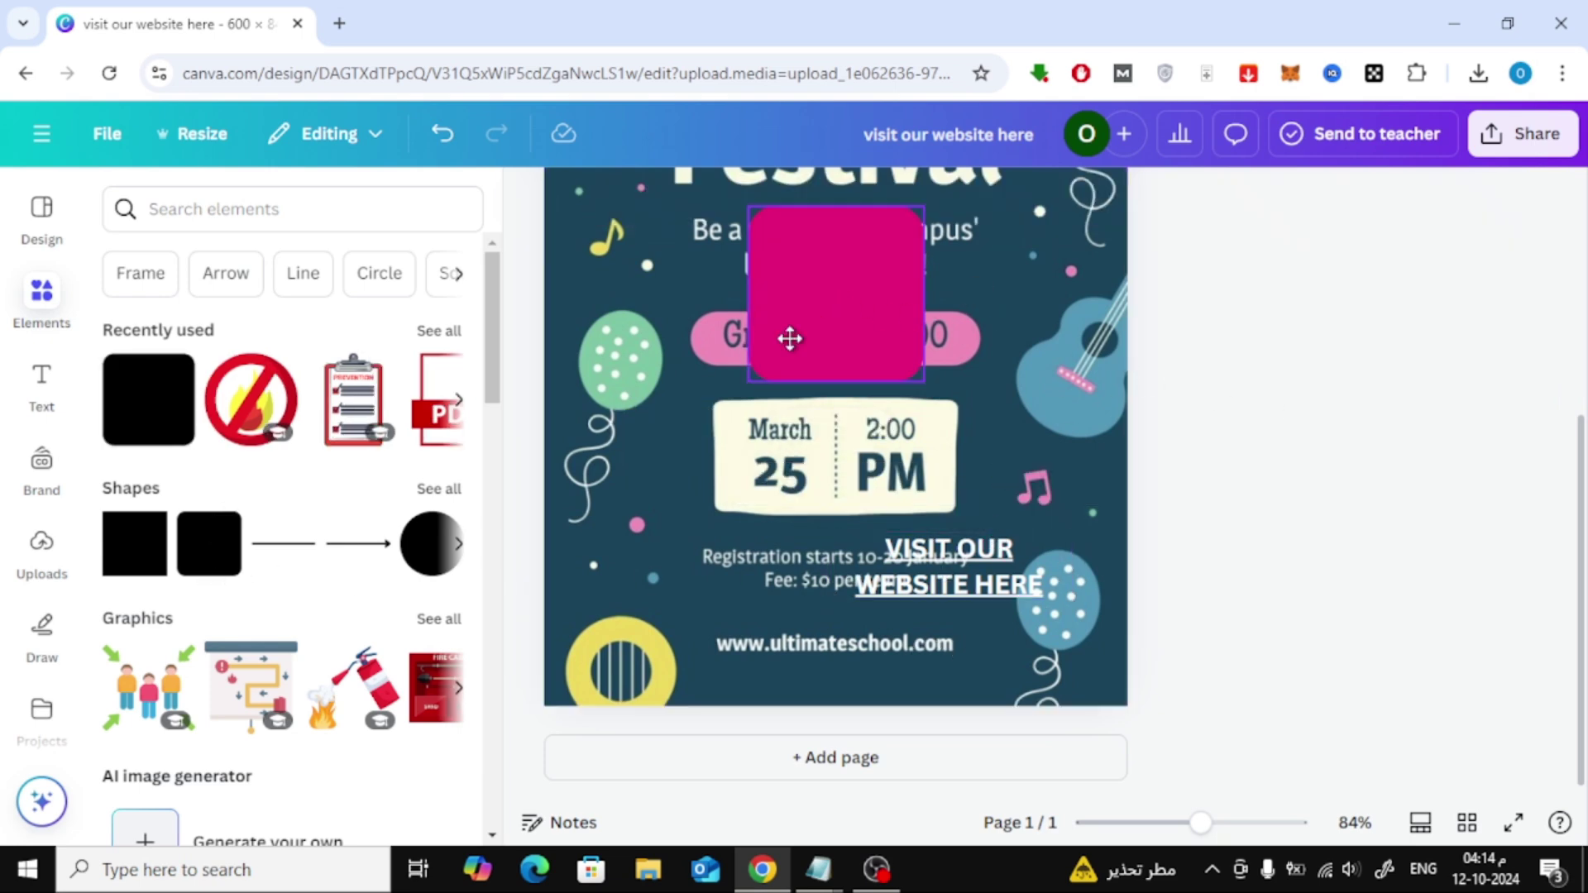
{"action": "left_click_drag", "start_coordinate": [791, 336], "coordinate": [683, 504]}
{"action": "left_click", "coordinate": [724, 199]}
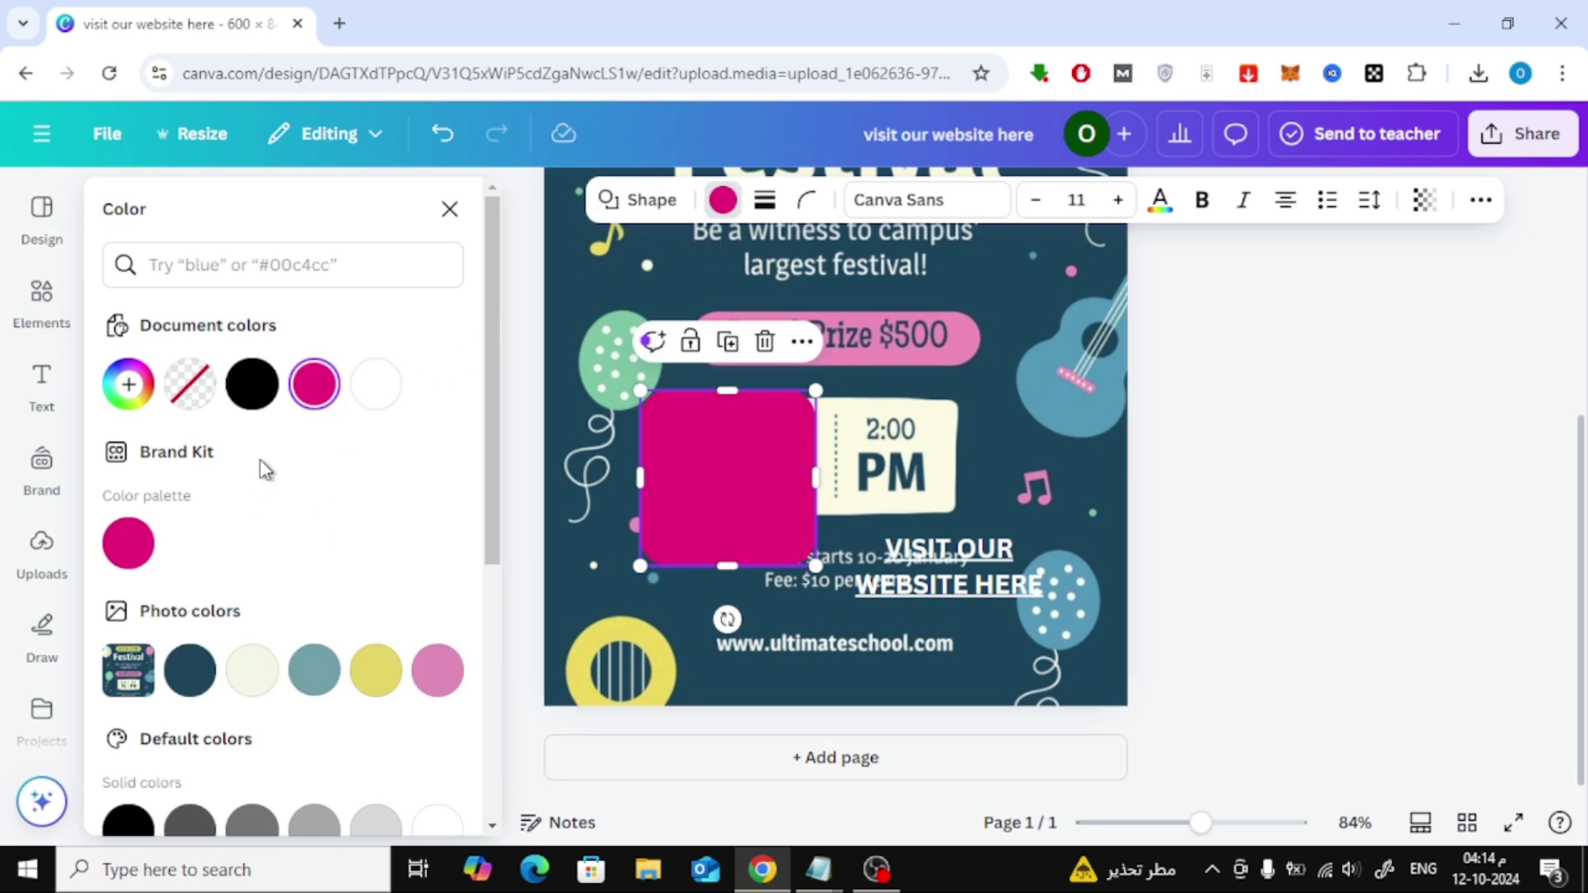
{"action": "left_click", "coordinate": [130, 387]}
{"action": "left_click", "coordinate": [422, 681]}
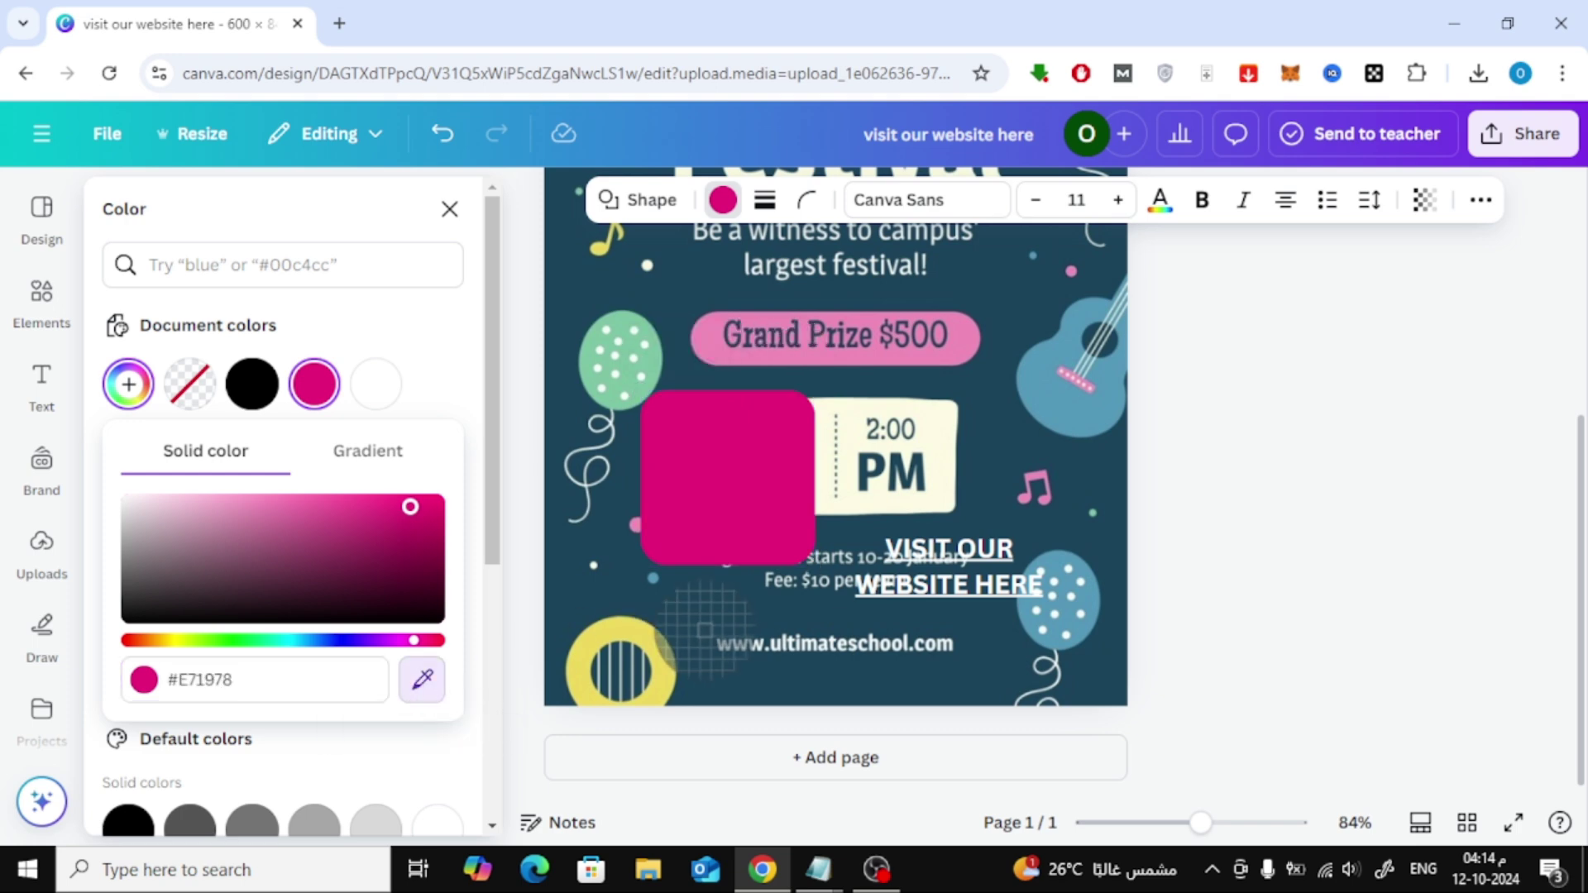
{"action": "left_click", "coordinate": [707, 601]}
Move the navy rectangle lower on the flyer, widening and shortening it.
{"action": "left_click_drag", "start_coordinate": [748, 506], "coordinate": [781, 666]}
{"action": "left_click_drag", "start_coordinate": [780, 584], "coordinate": [968, 653]}
{"action": "left_click_drag", "start_coordinate": [831, 605], "coordinate": [829, 632]}
{"action": "left_click_drag", "start_coordinate": [833, 691], "coordinate": [832, 682]}
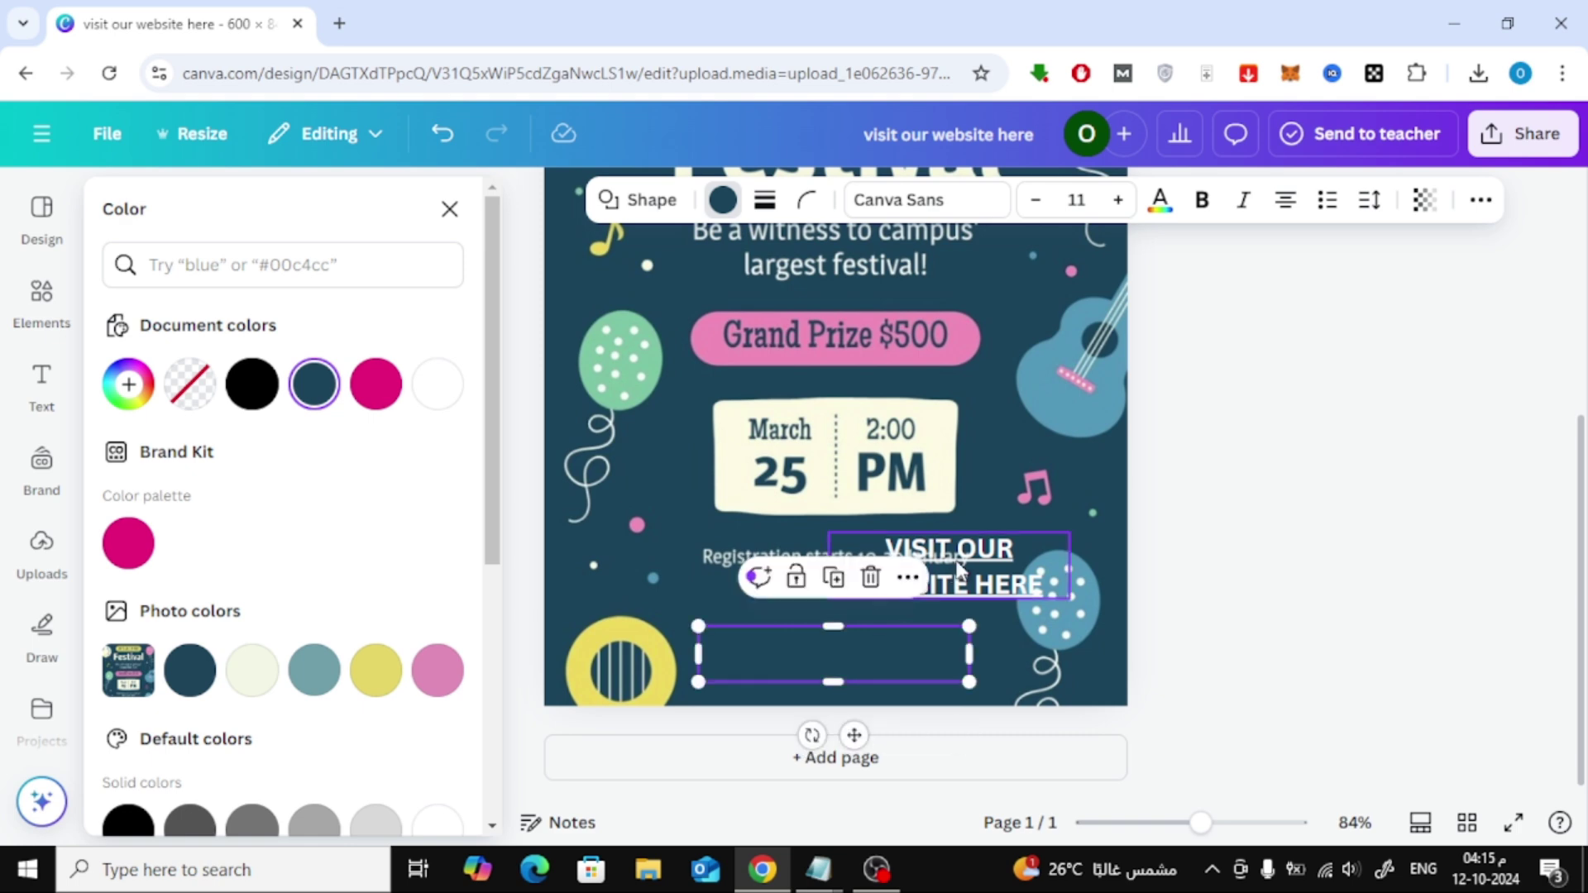
{"action": "left_click", "coordinate": [953, 543]}
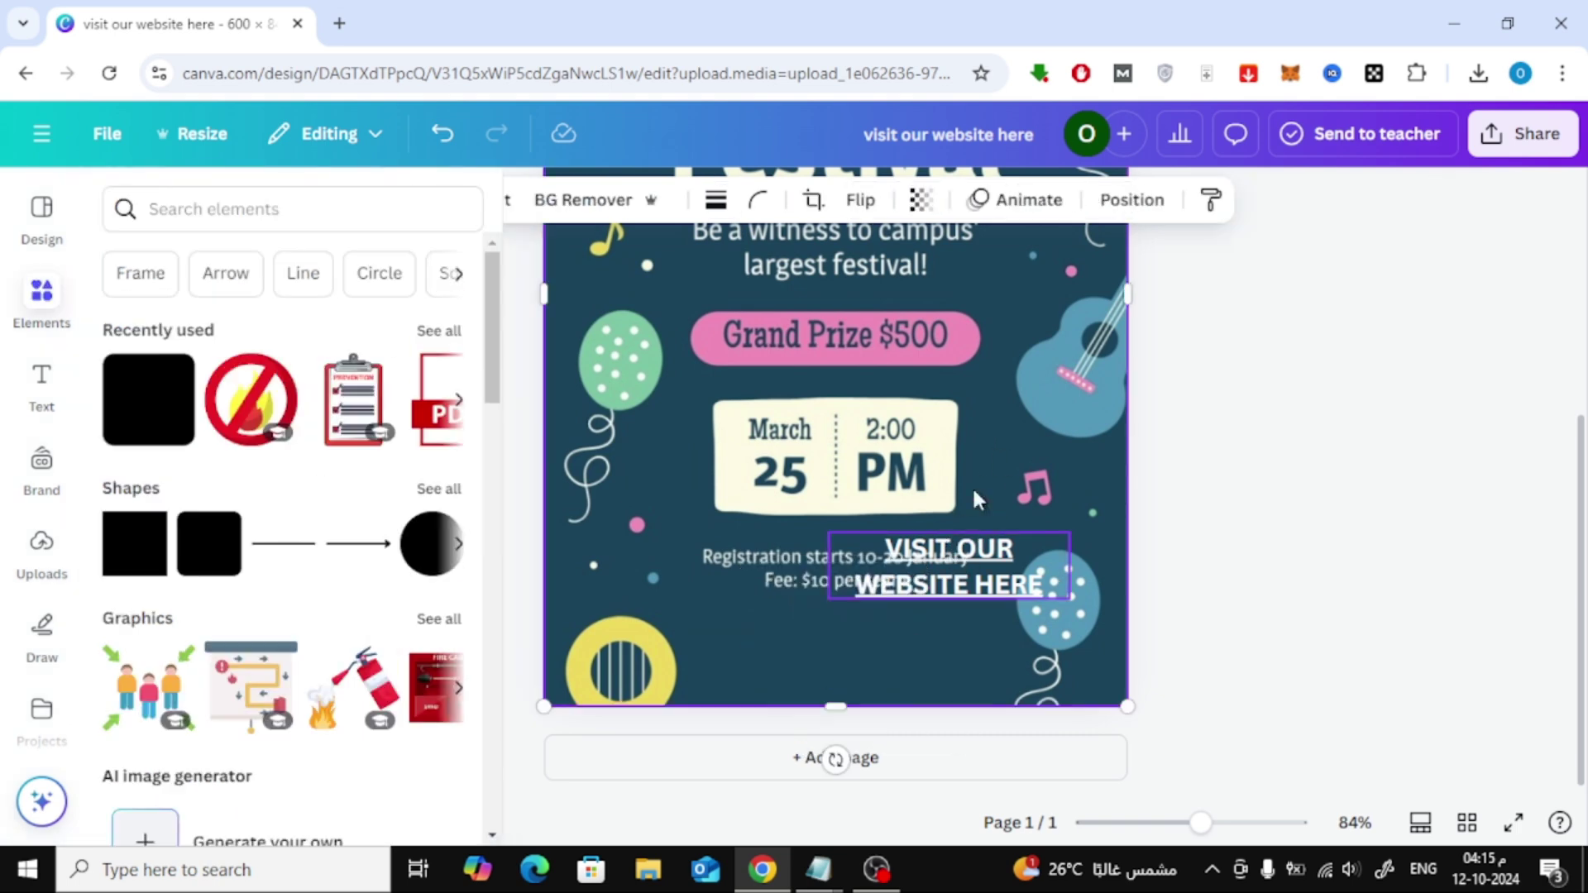
Move the VISIT OUR WEBSITE HERE text below the registration details and centre it.
{"action": "left_click", "coordinate": [965, 566]}
{"action": "left_click_drag", "start_coordinate": [966, 567], "coordinate": [867, 630]}
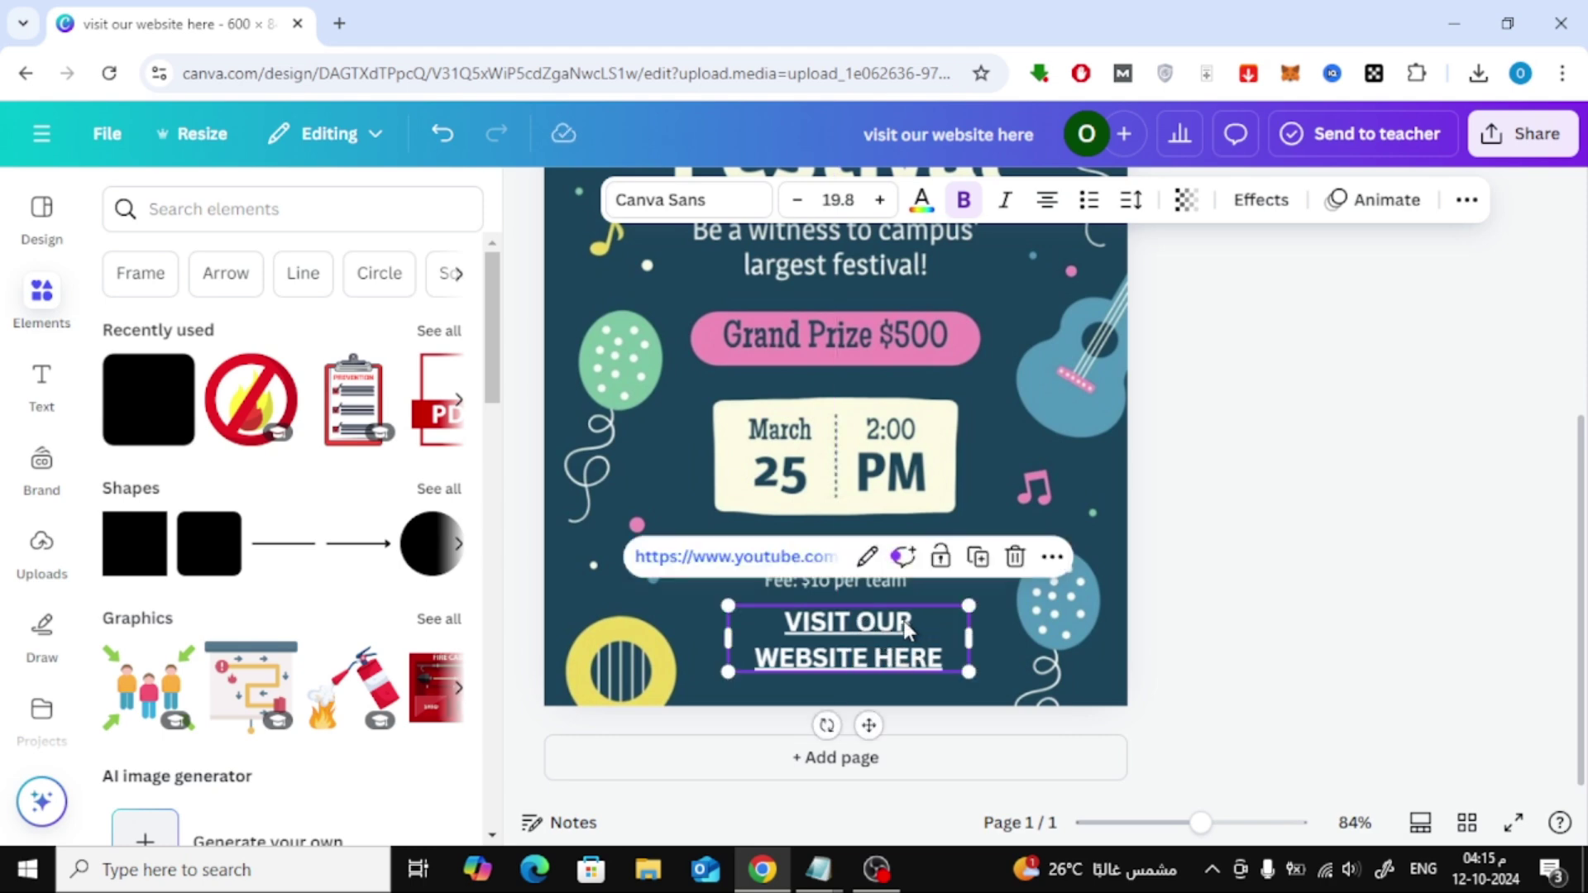
{"action": "left_click", "coordinate": [1193, 431]}
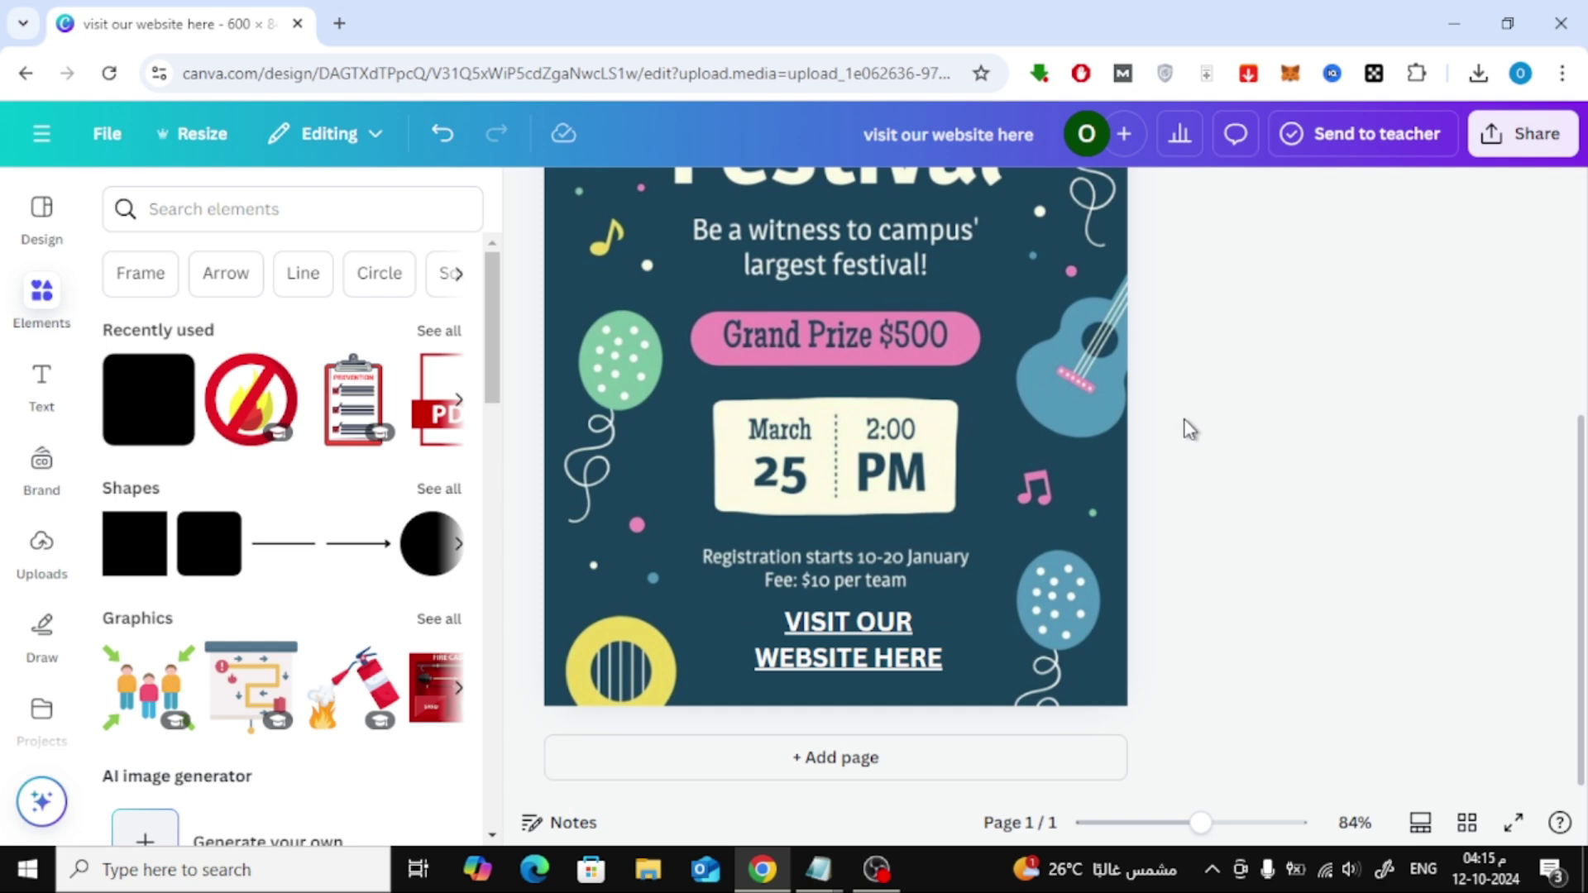
{"action": "left_click_drag", "start_coordinate": [829, 650], "coordinate": [822, 641]}
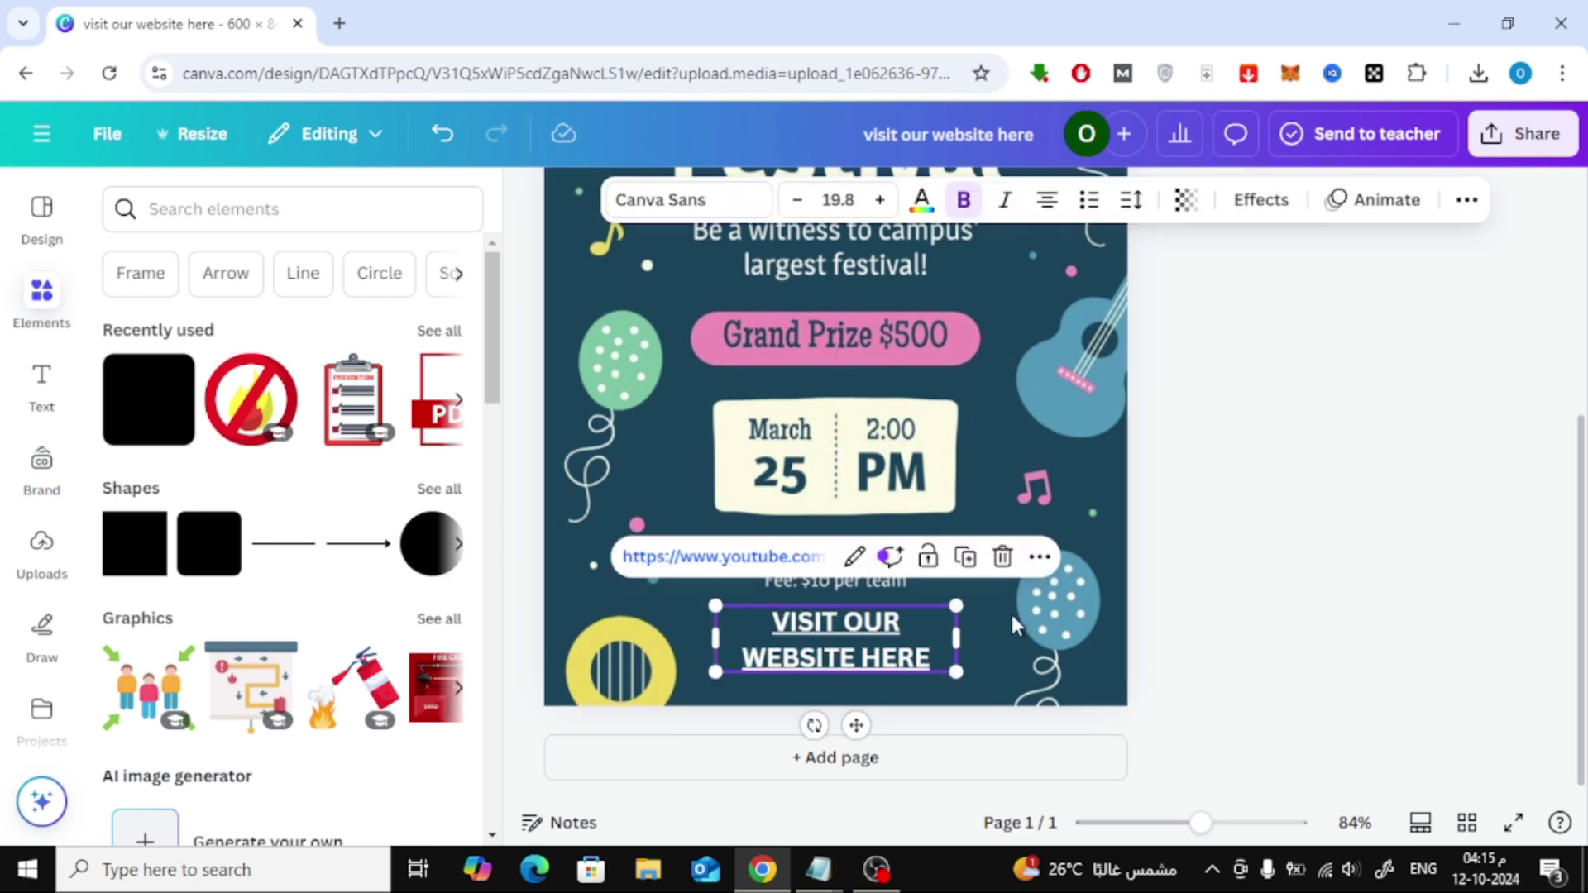
{"action": "left_click", "coordinate": [1213, 459]}
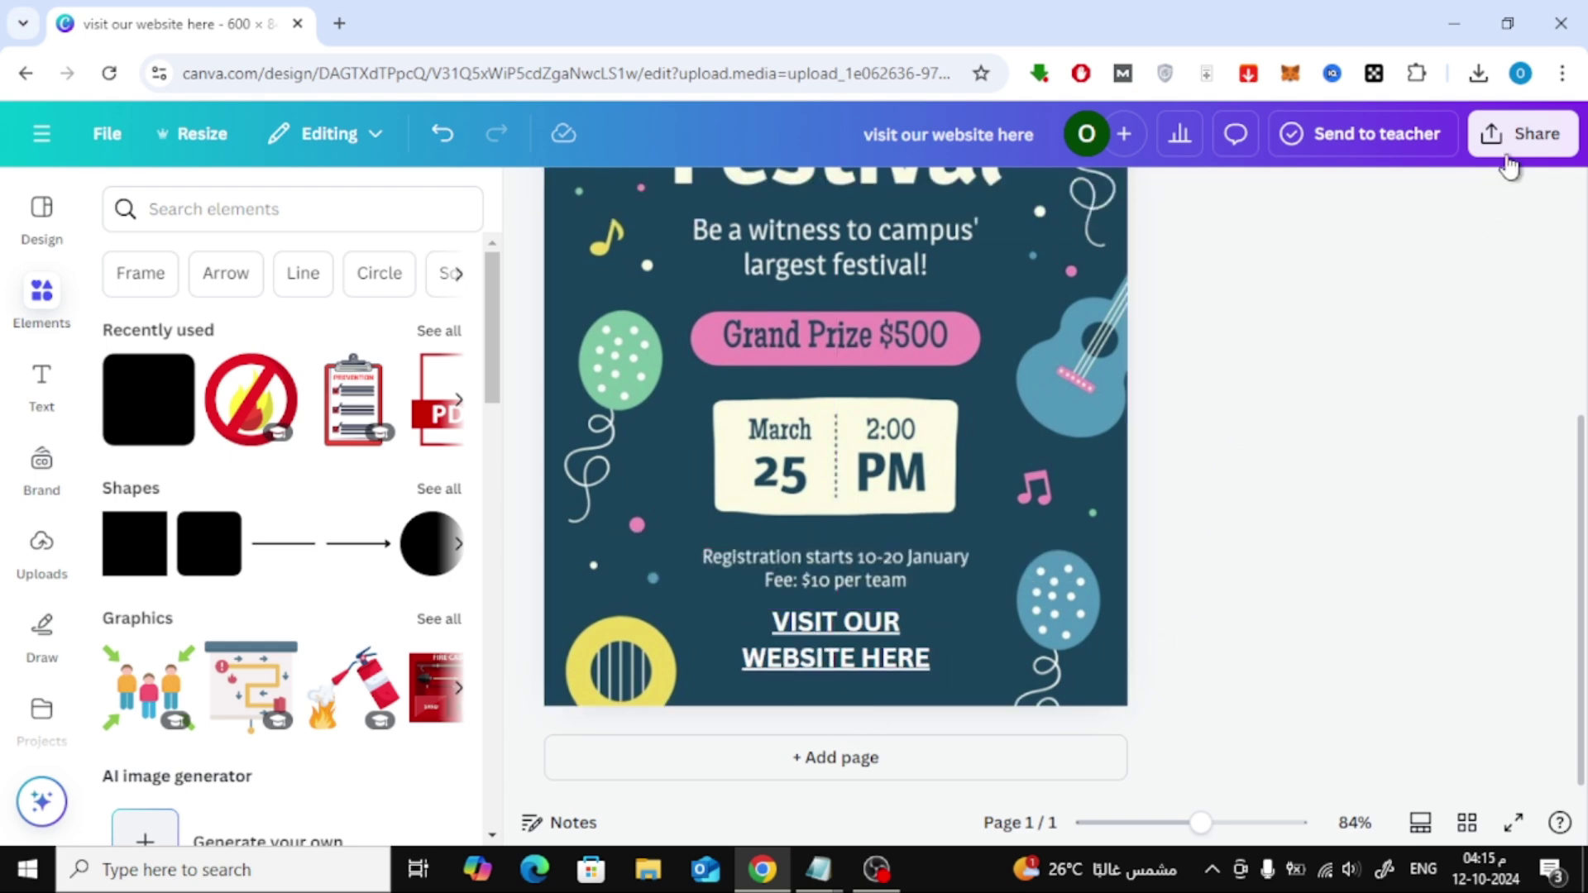
Download the flyer with the file type set to PDF Standard.
{"action": "left_click", "coordinate": [1529, 147]}
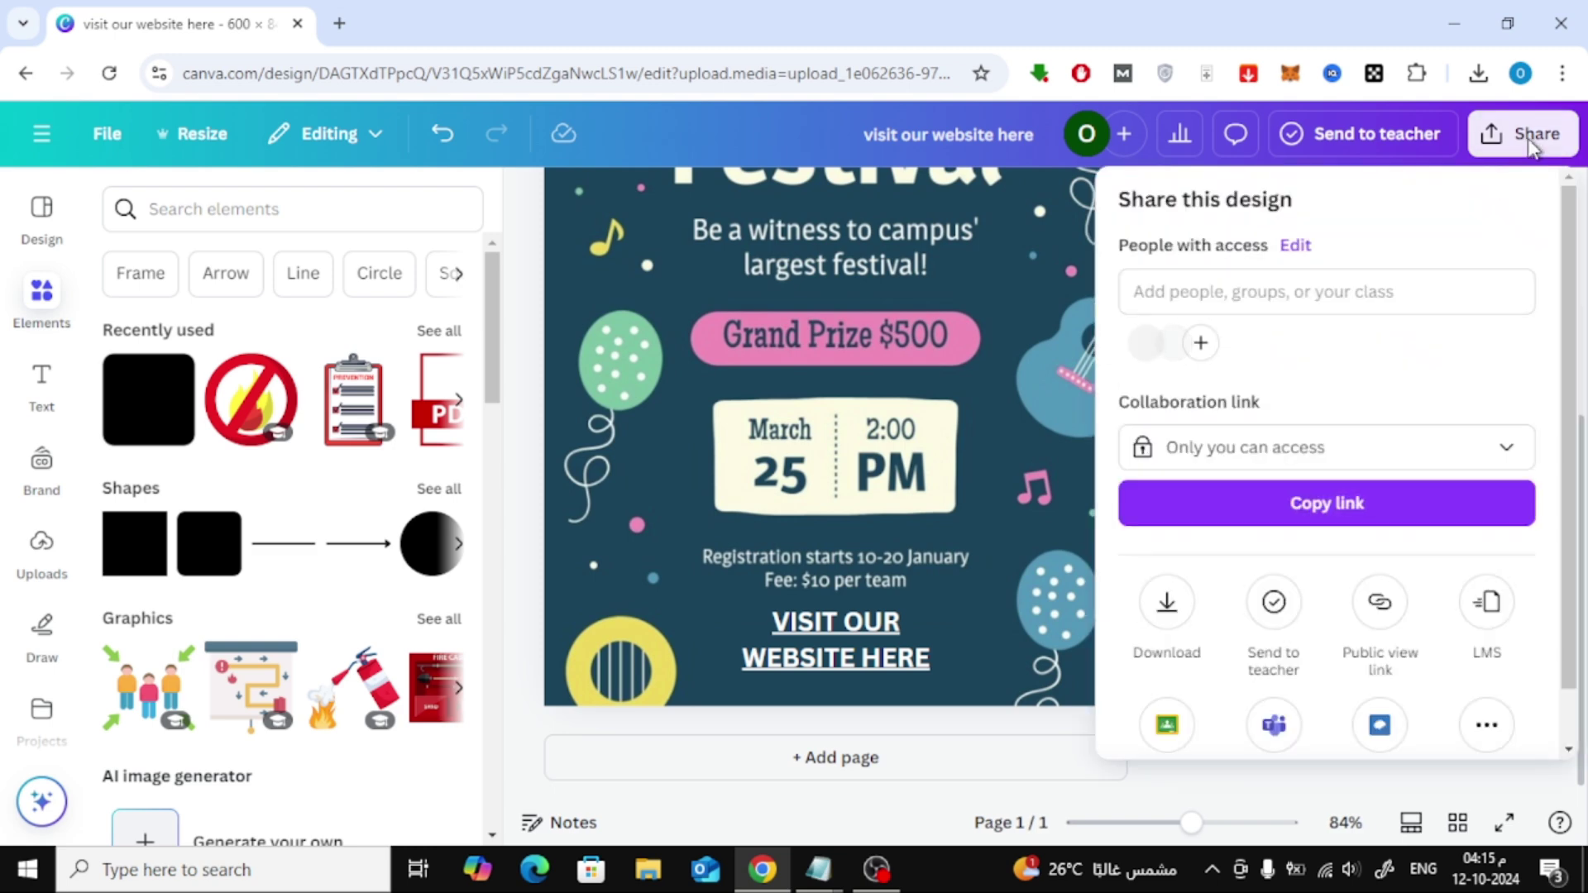
{"action": "scroll", "coordinate": [1235, 542], "scroll_direction": "down", "scroll_amount": 2}
{"action": "left_click", "coordinate": [1167, 540]}
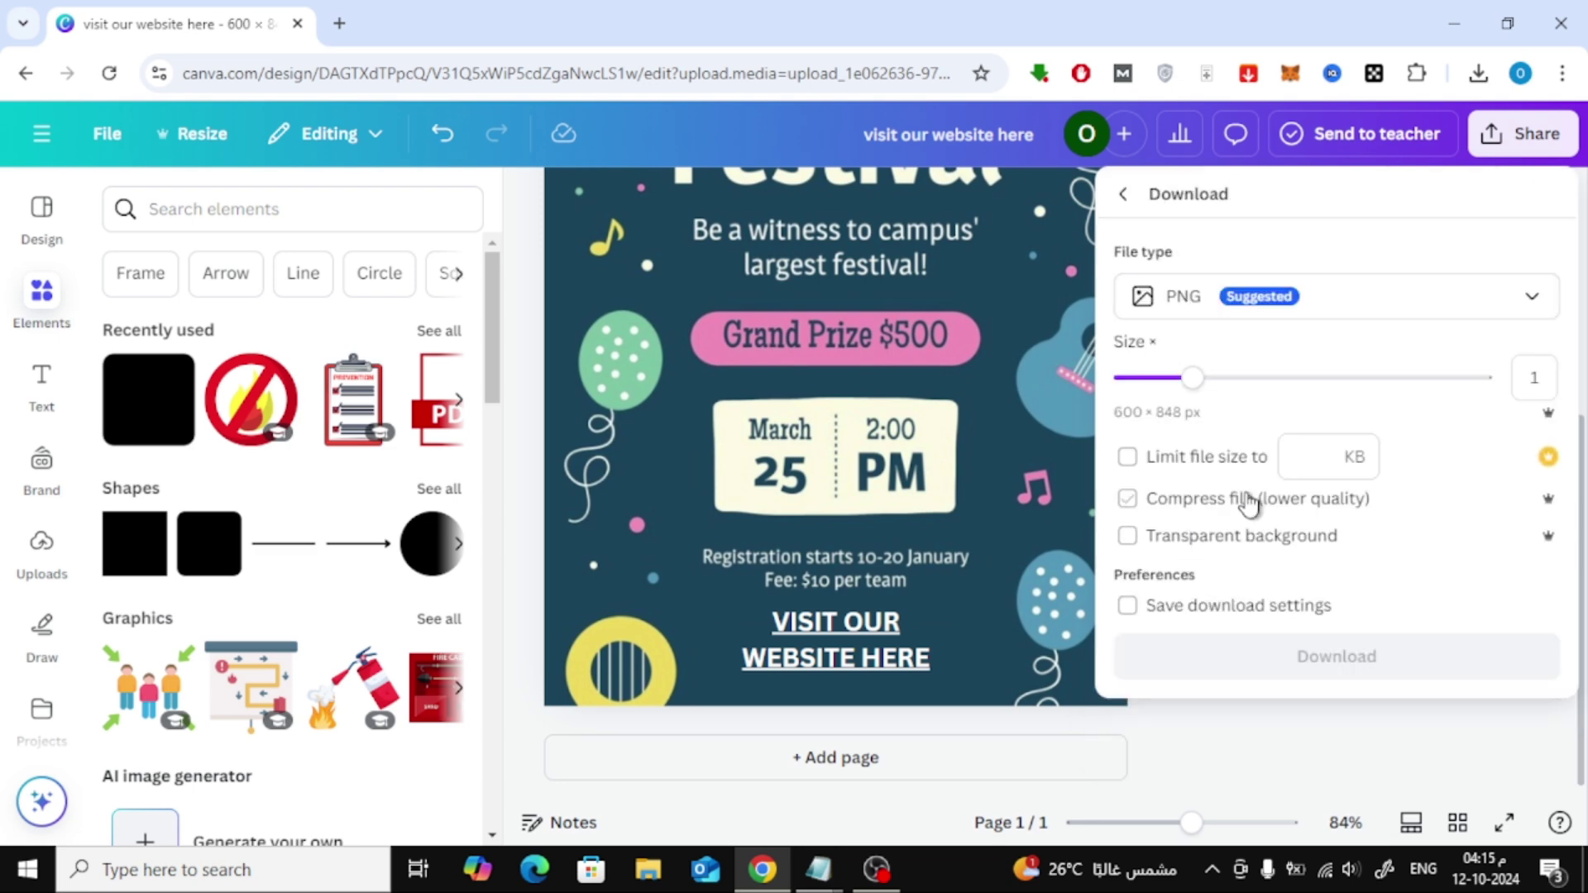
{"action": "left_click", "coordinate": [1543, 299]}
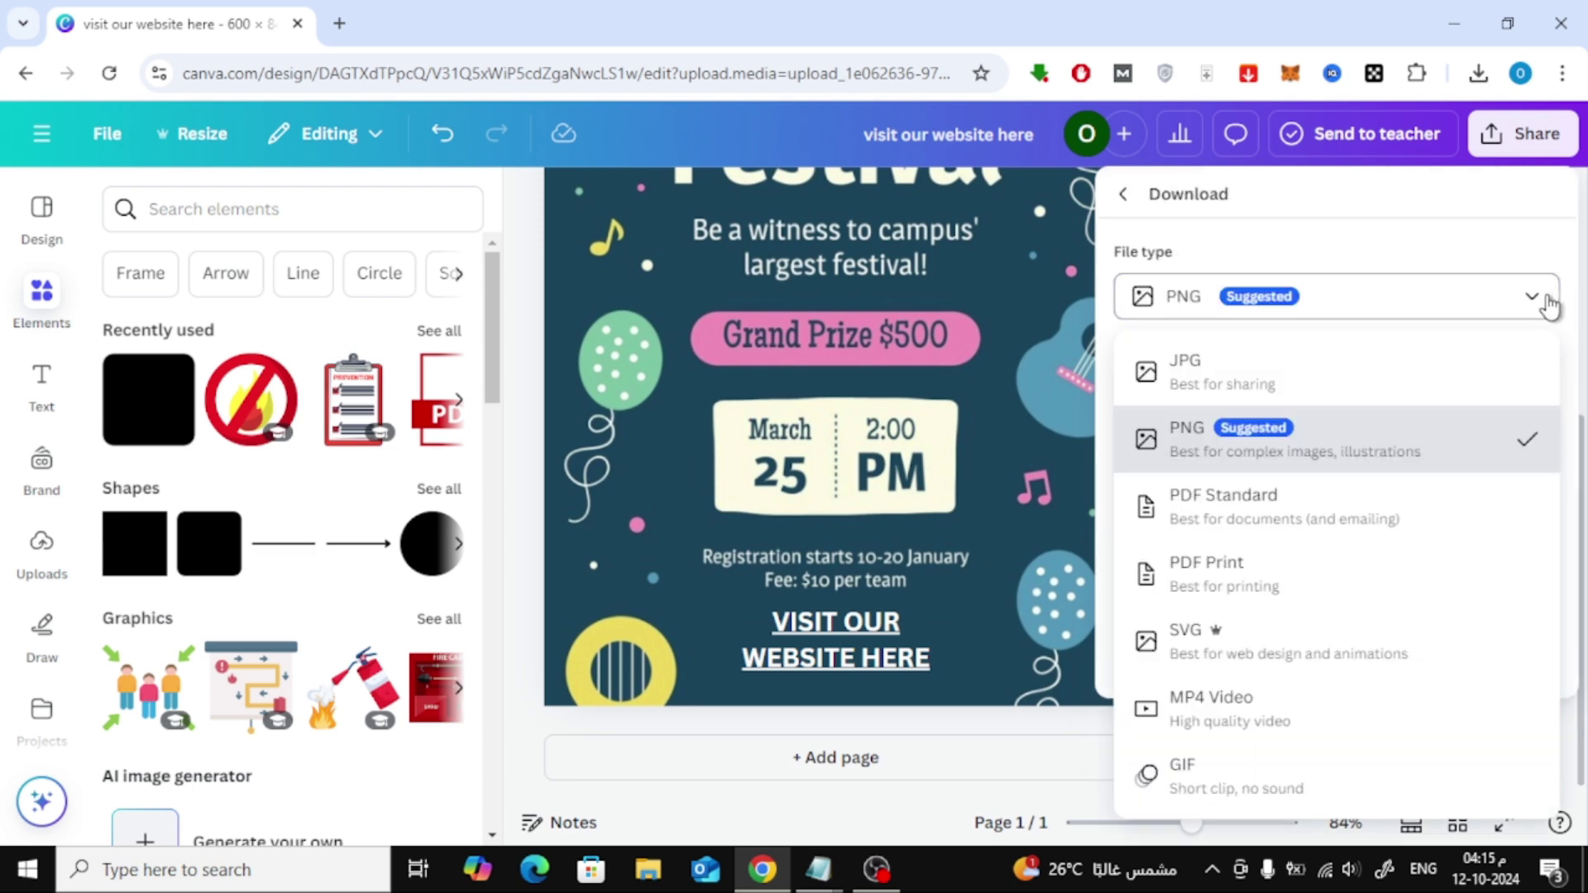
{"action": "left_click", "coordinate": [1323, 520]}
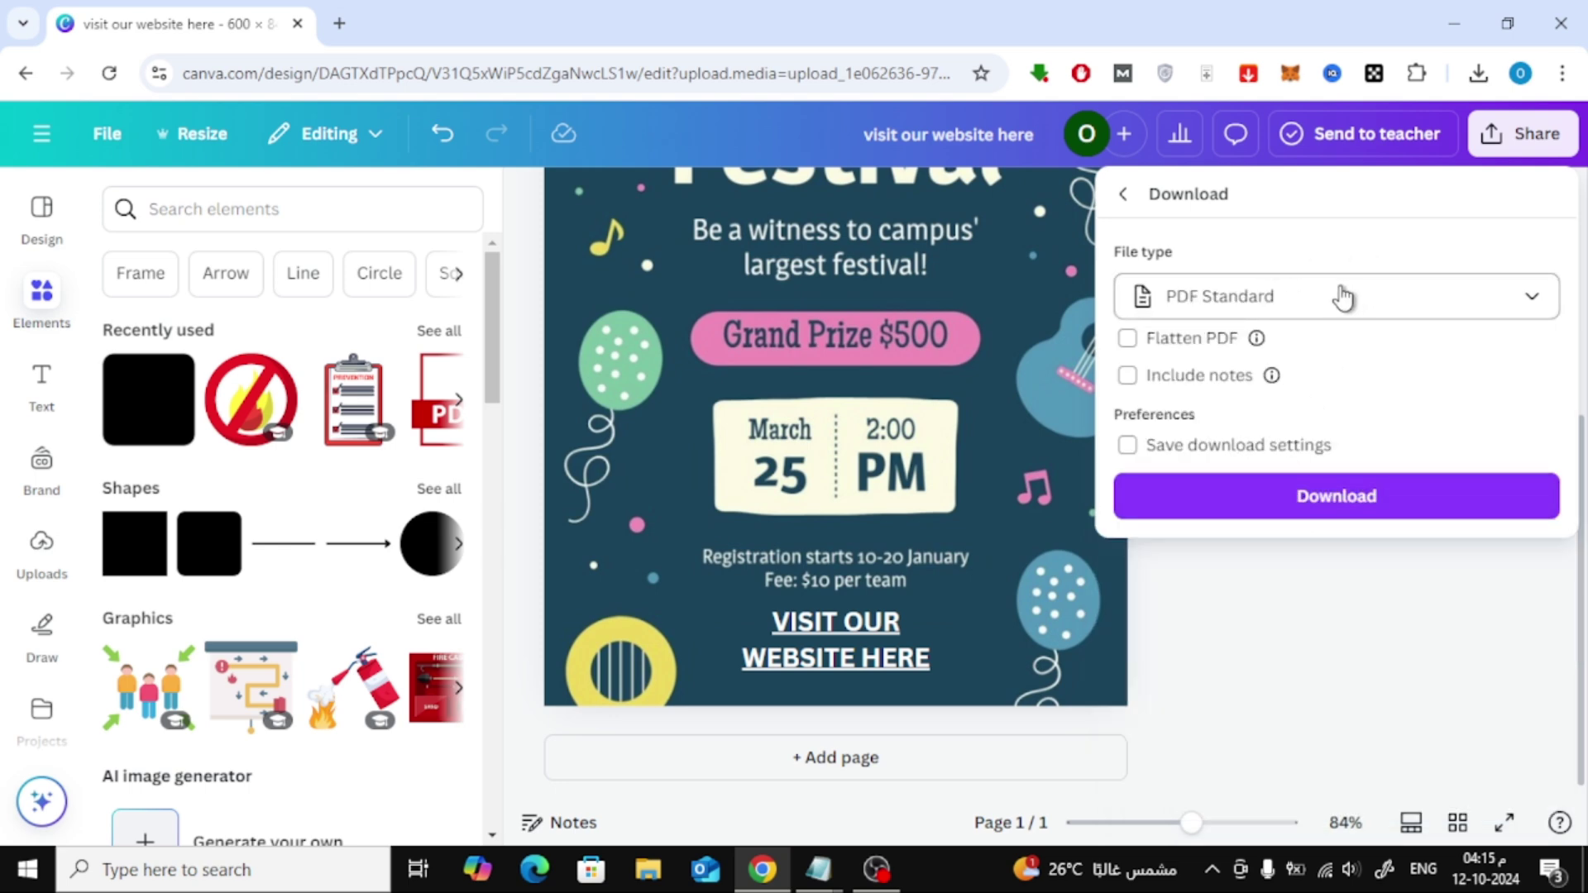
{"action": "left_click", "coordinate": [1455, 511]}
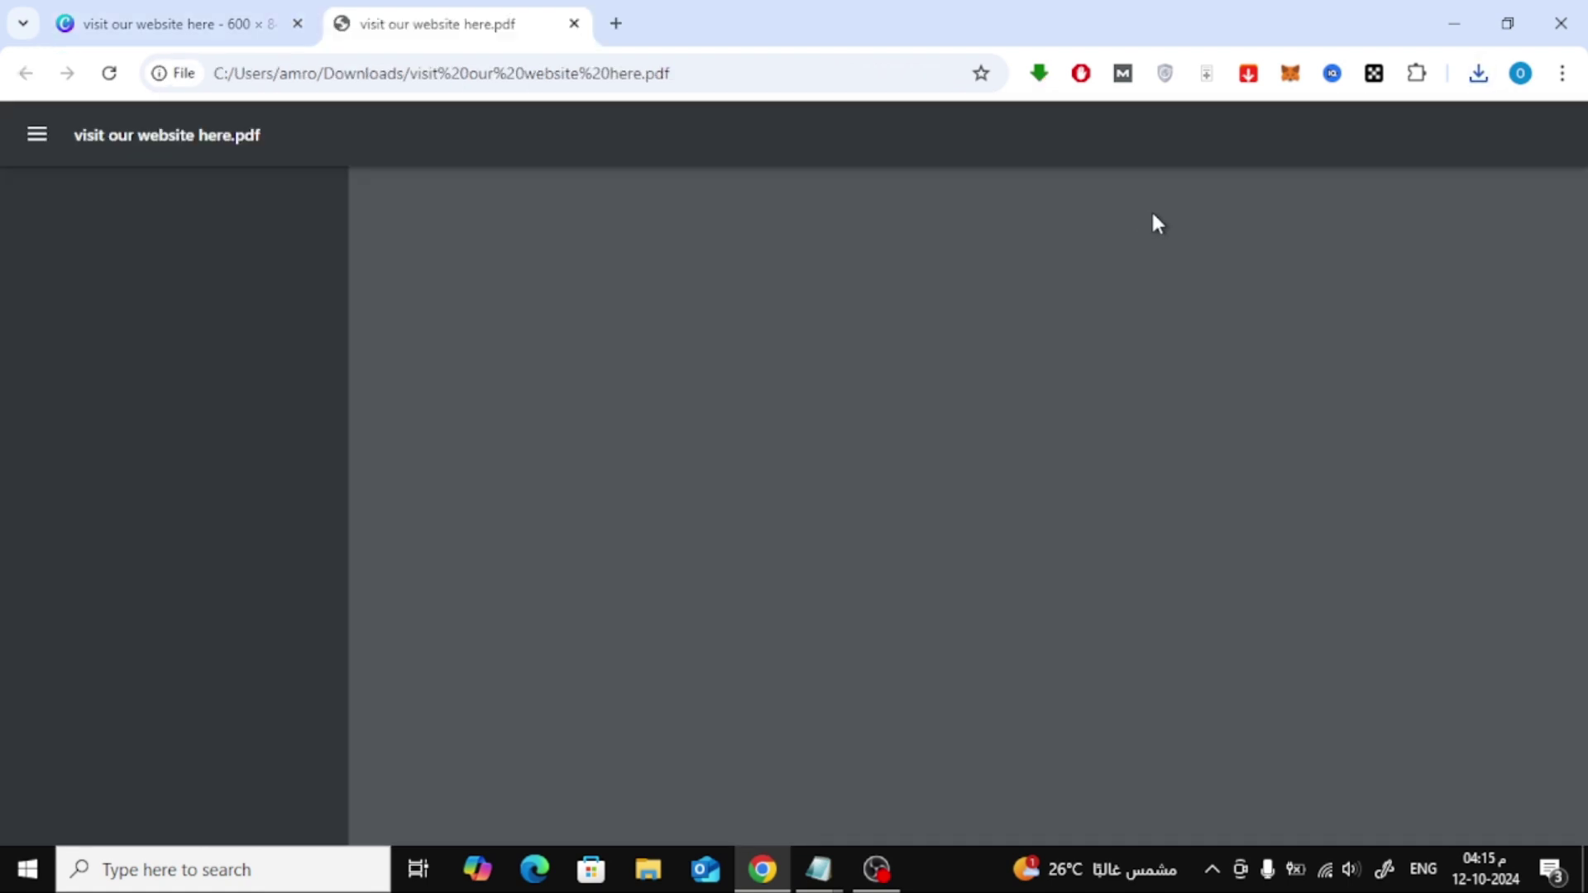
Test the VISIT OUR WEBSITE HERE link in the PDF, then close the PDF tab.
{"action": "scroll", "coordinate": [1000, 362], "scroll_direction": "down", "scroll_amount": 3}
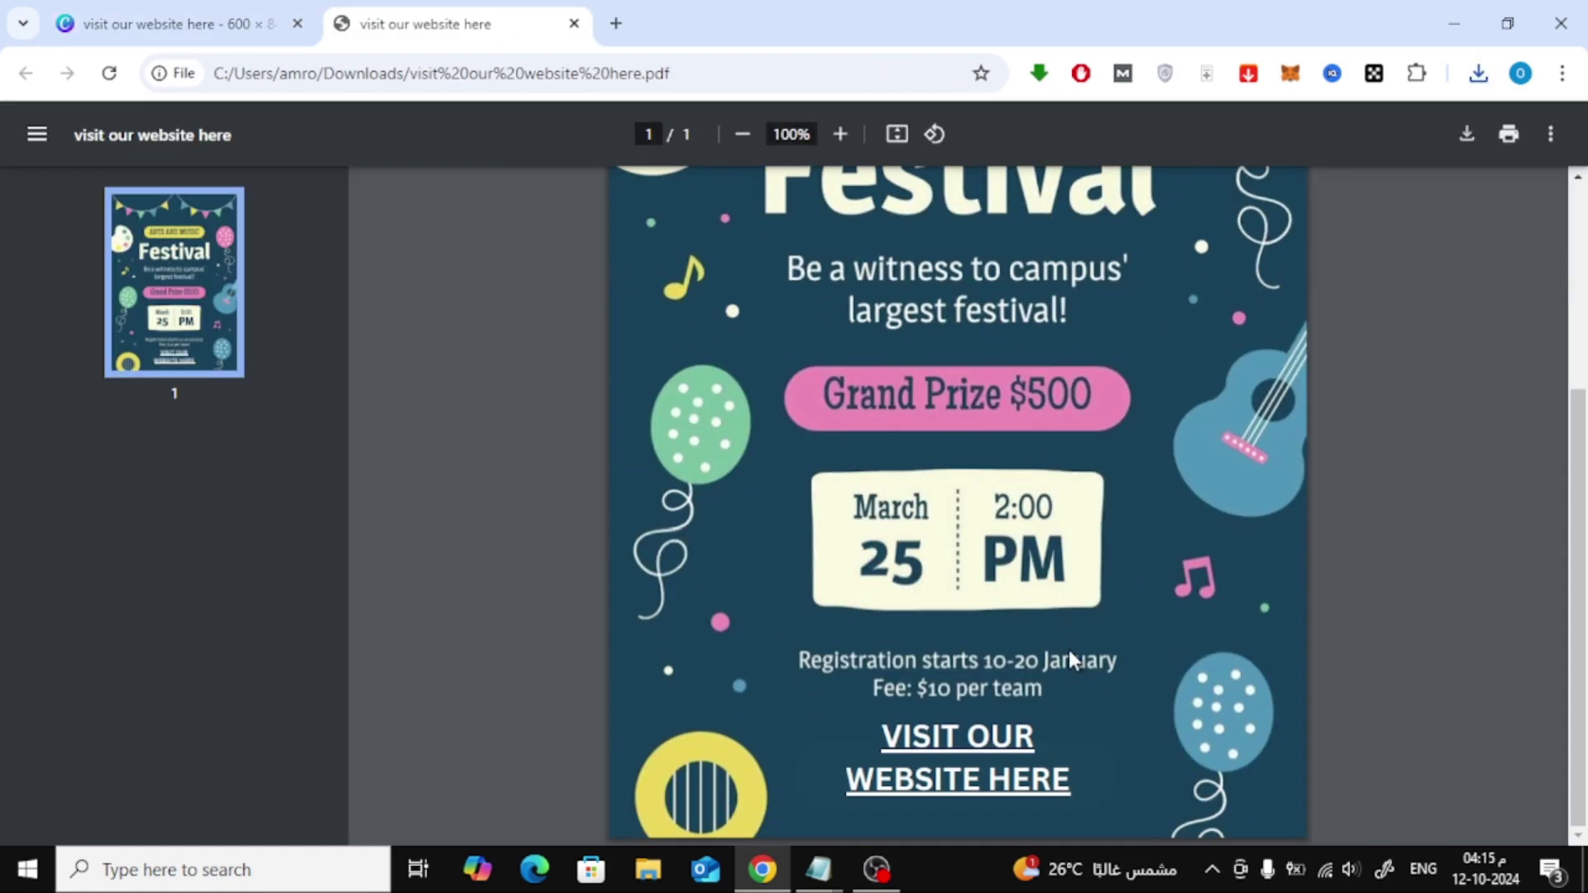
{"action": "left_click", "coordinate": [974, 746]}
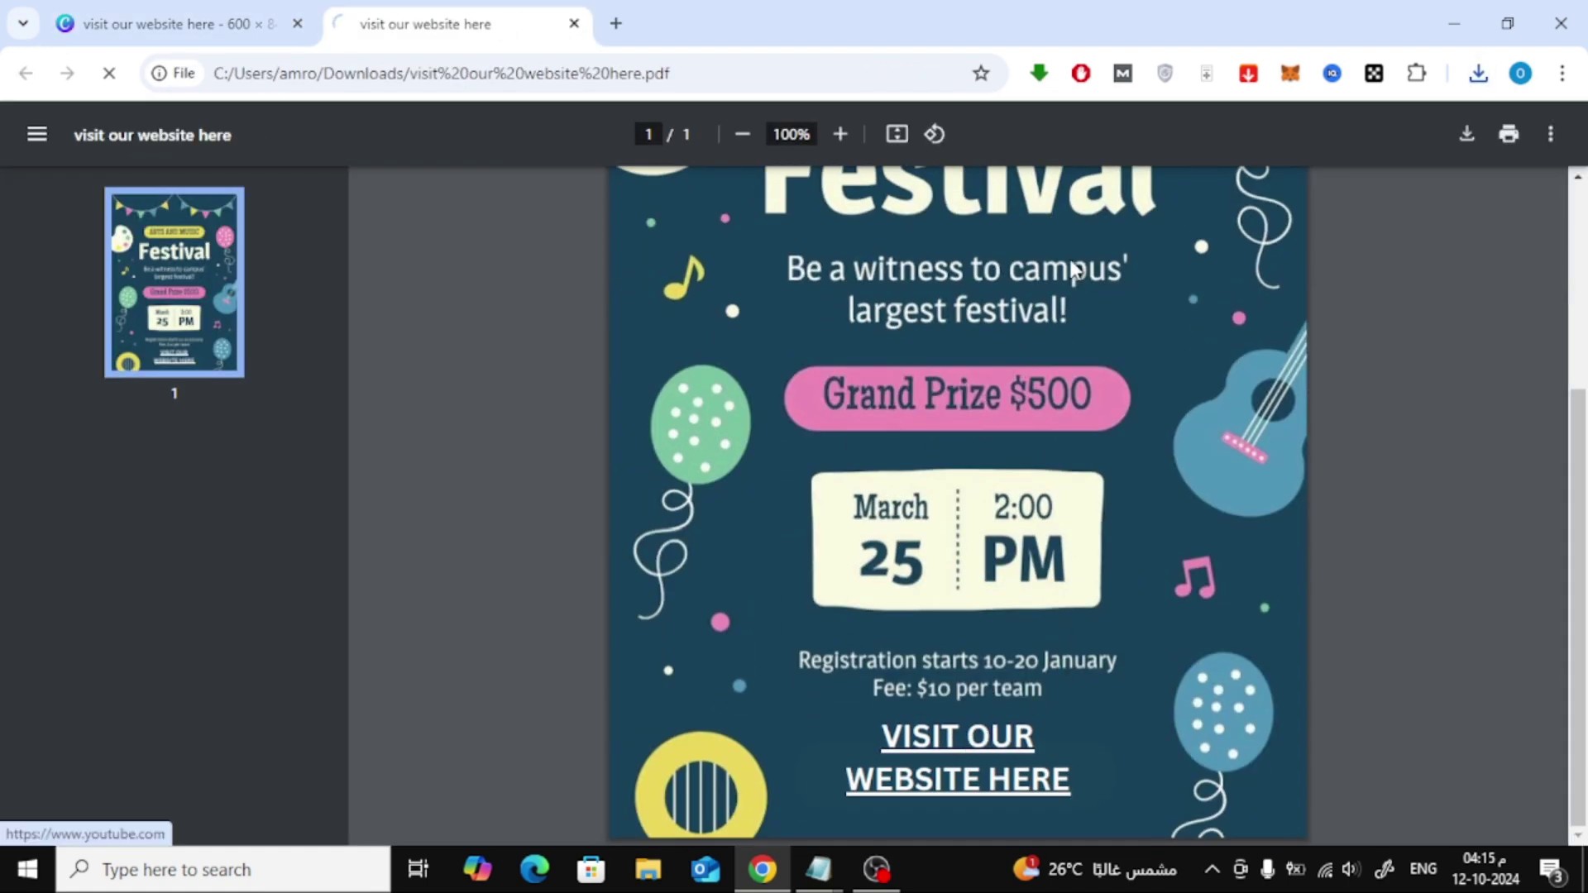
{"action": "left_click", "coordinate": [20, 79]}
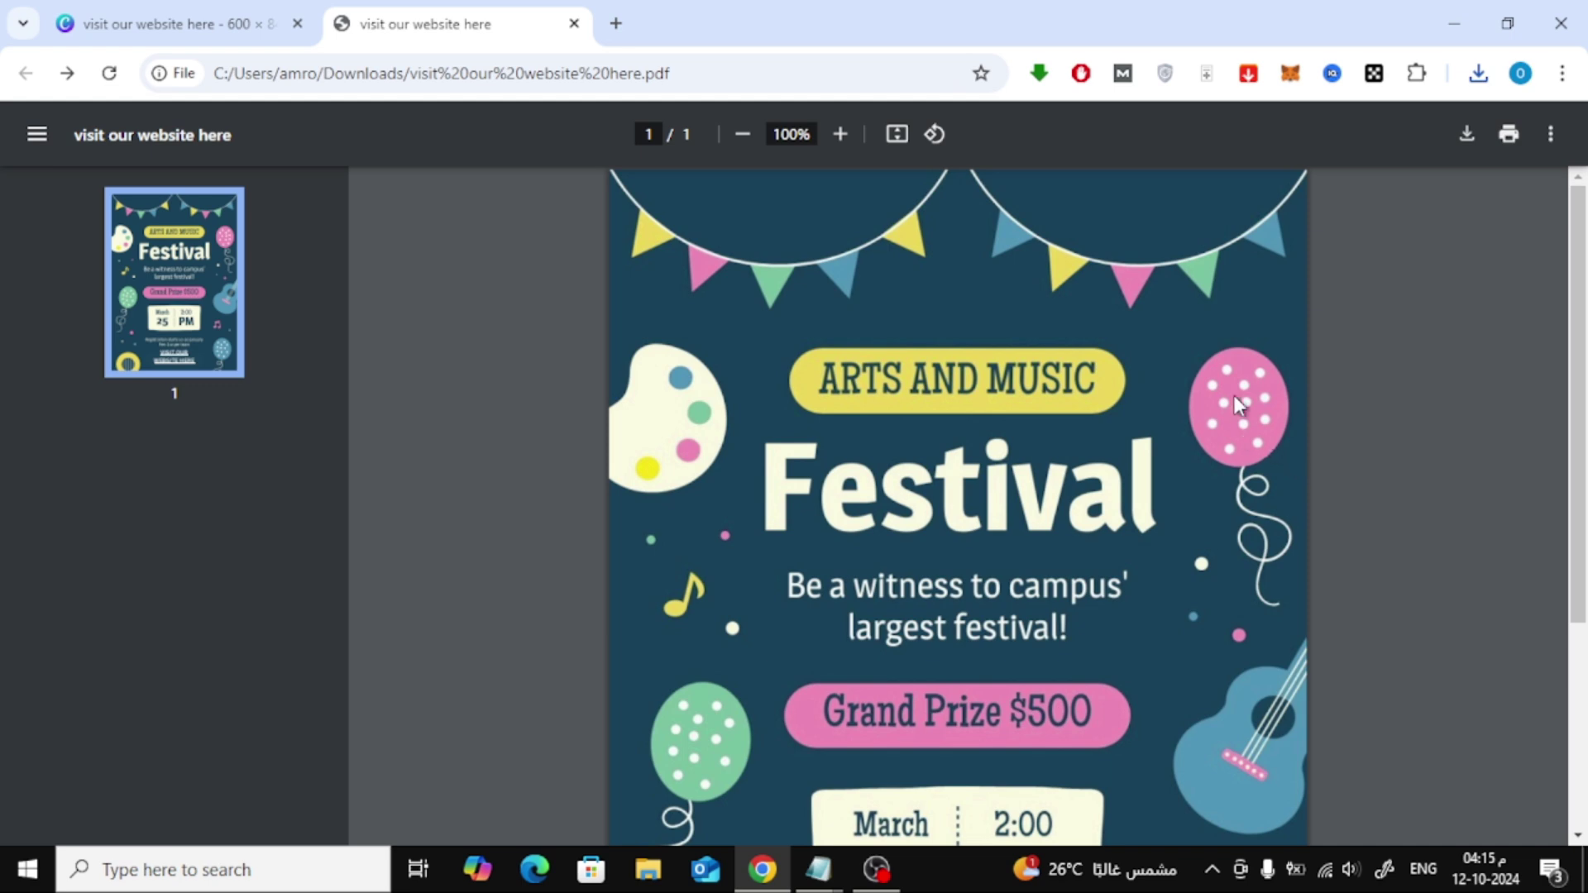
{"action": "scroll", "coordinate": [1378, 369], "scroll_direction": "down", "scroll_amount": 4}
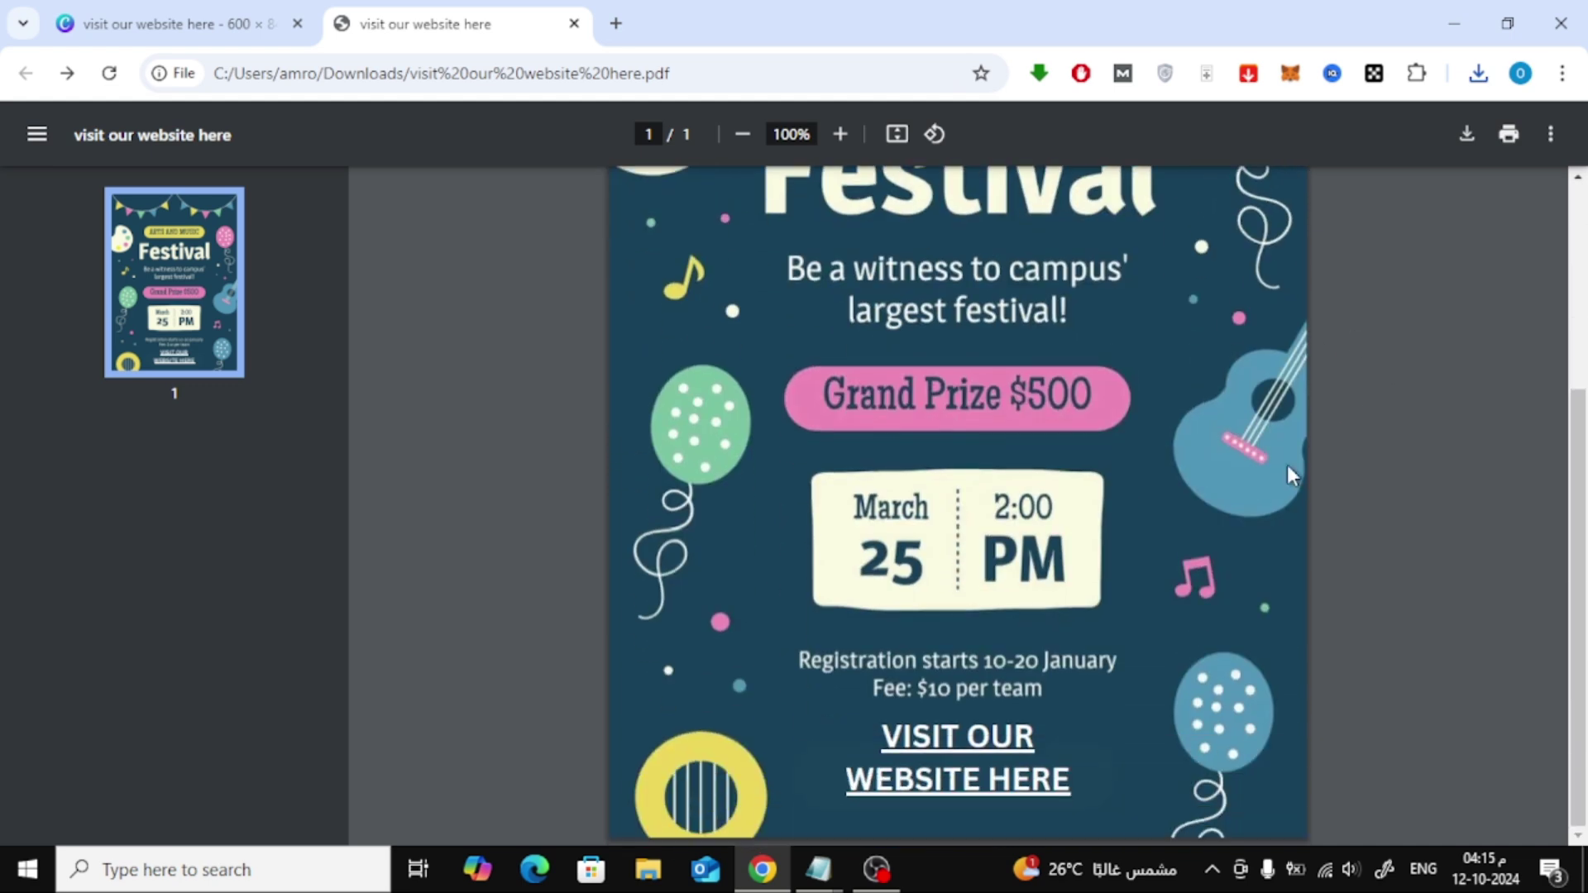
{"action": "key", "text": "ctrl+w"}
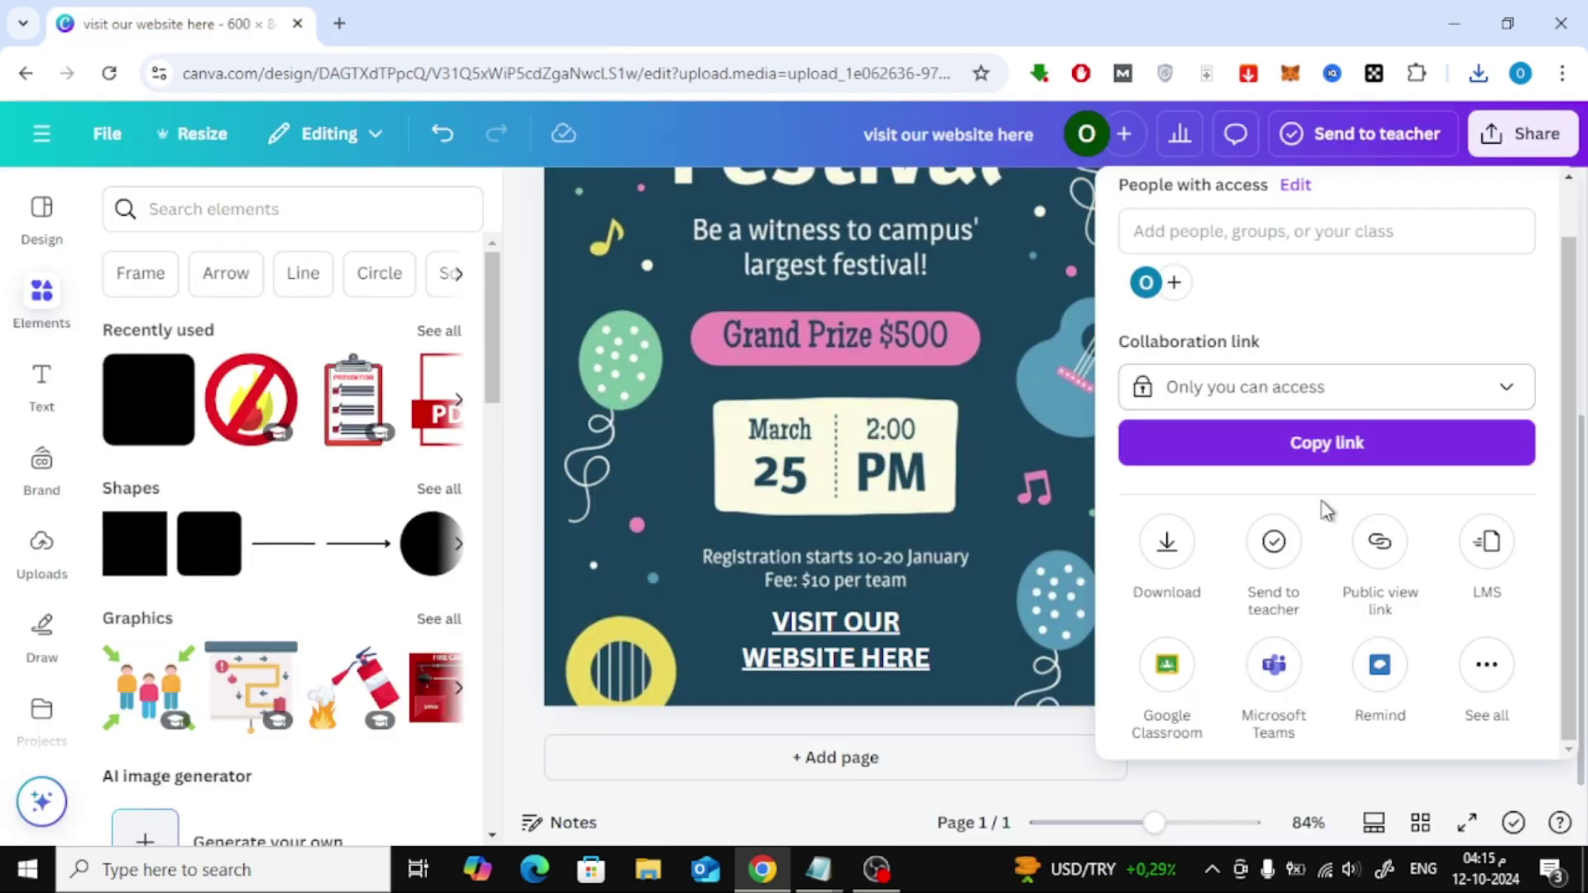
Generate the flyer's live embed link and copy its HTML embed code.
{"action": "left_click", "coordinate": [1487, 665]}
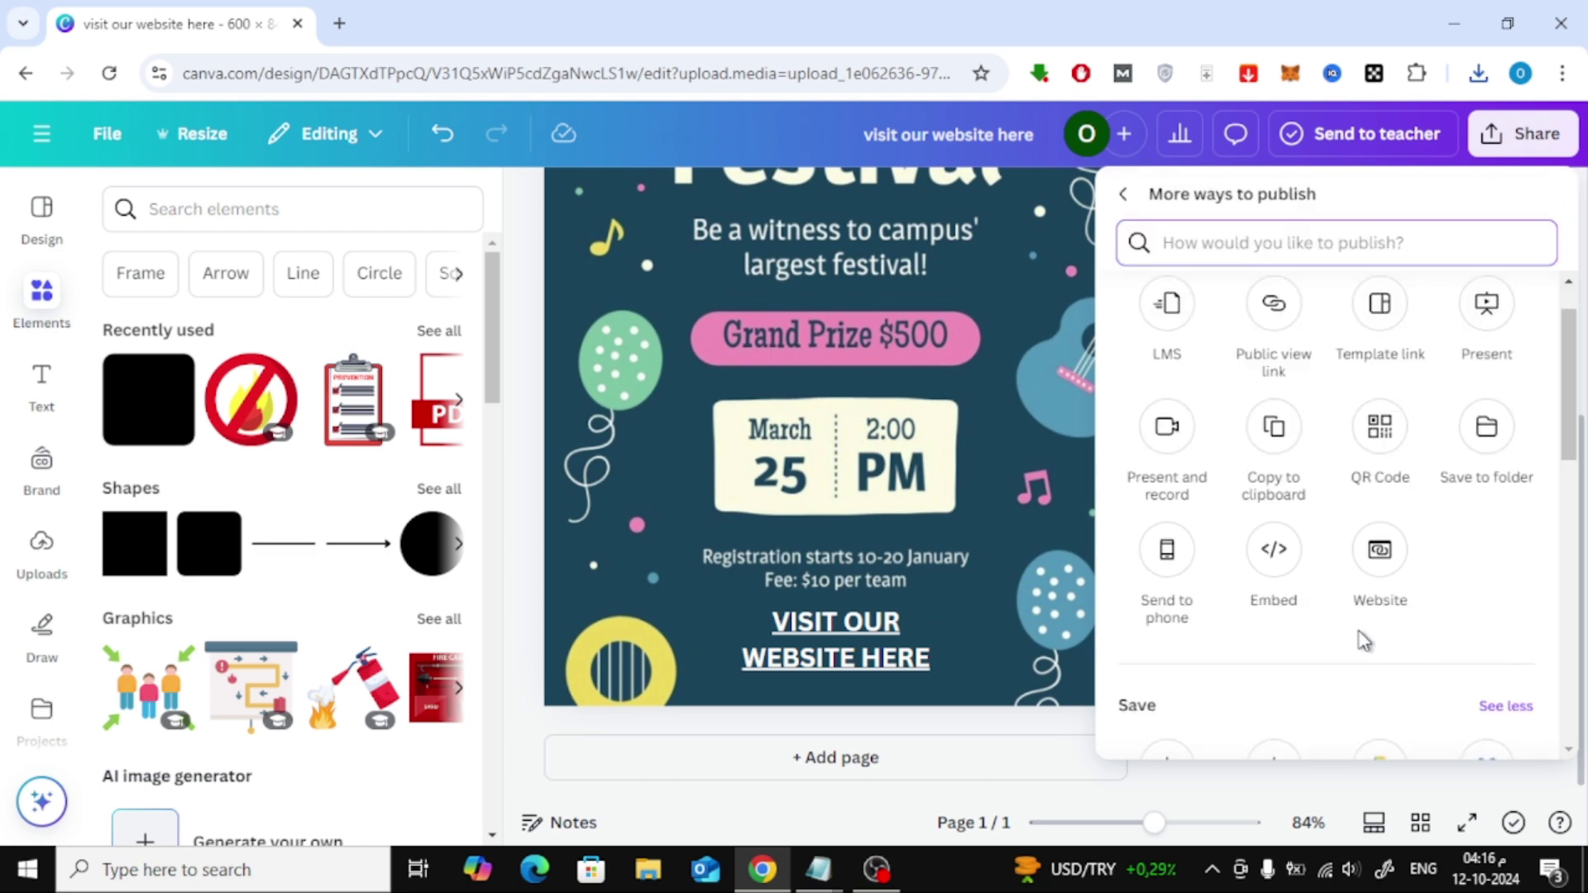
{"action": "left_click", "coordinate": [1272, 553]}
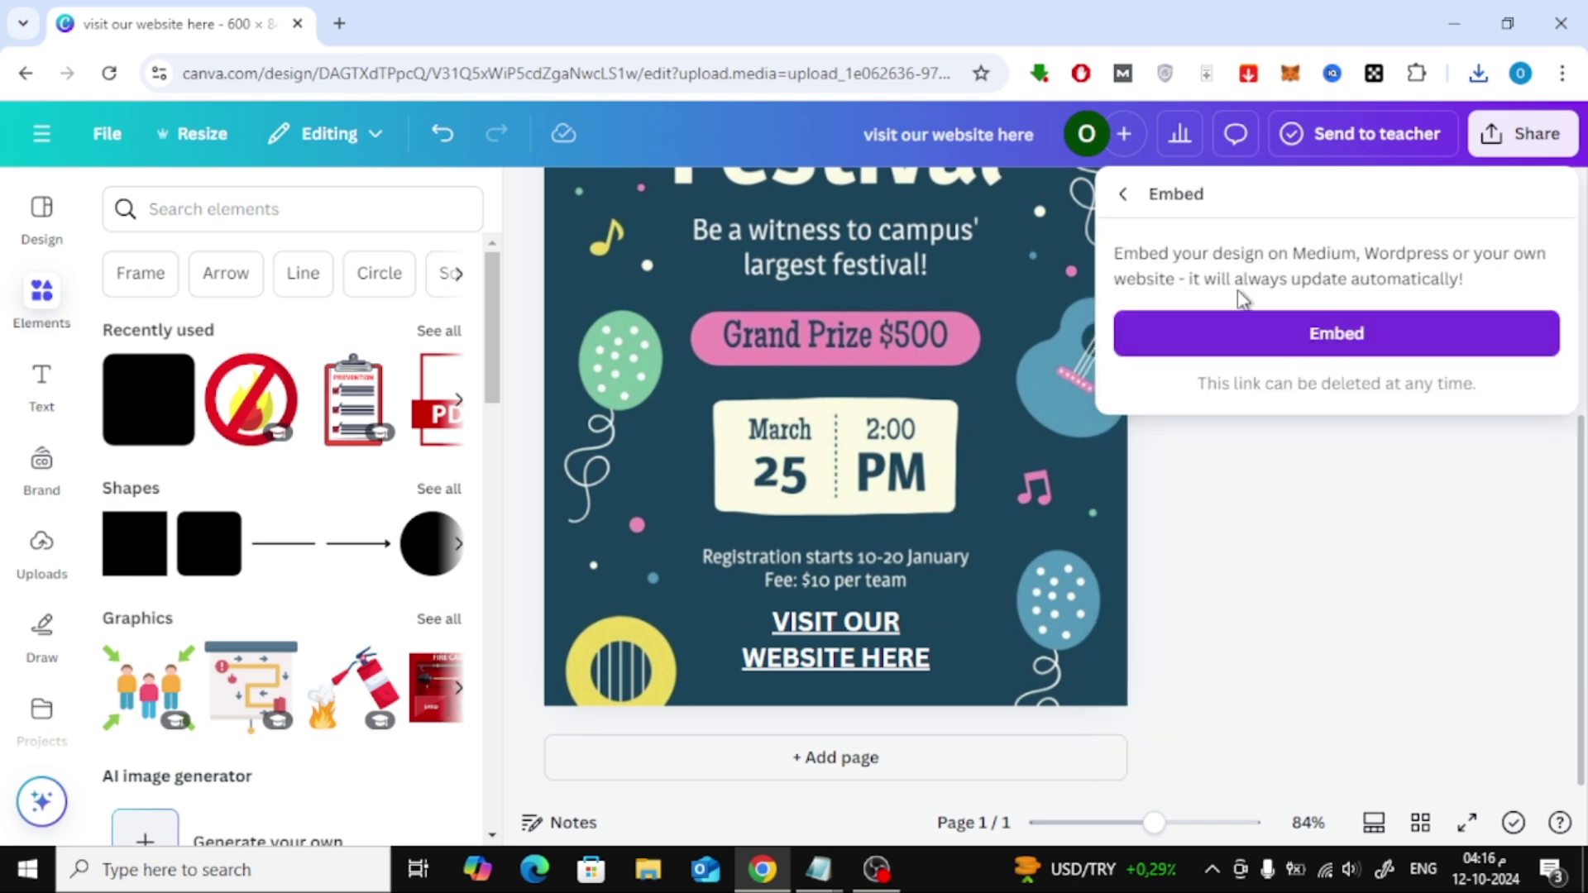
{"action": "left_click", "coordinate": [1218, 335]}
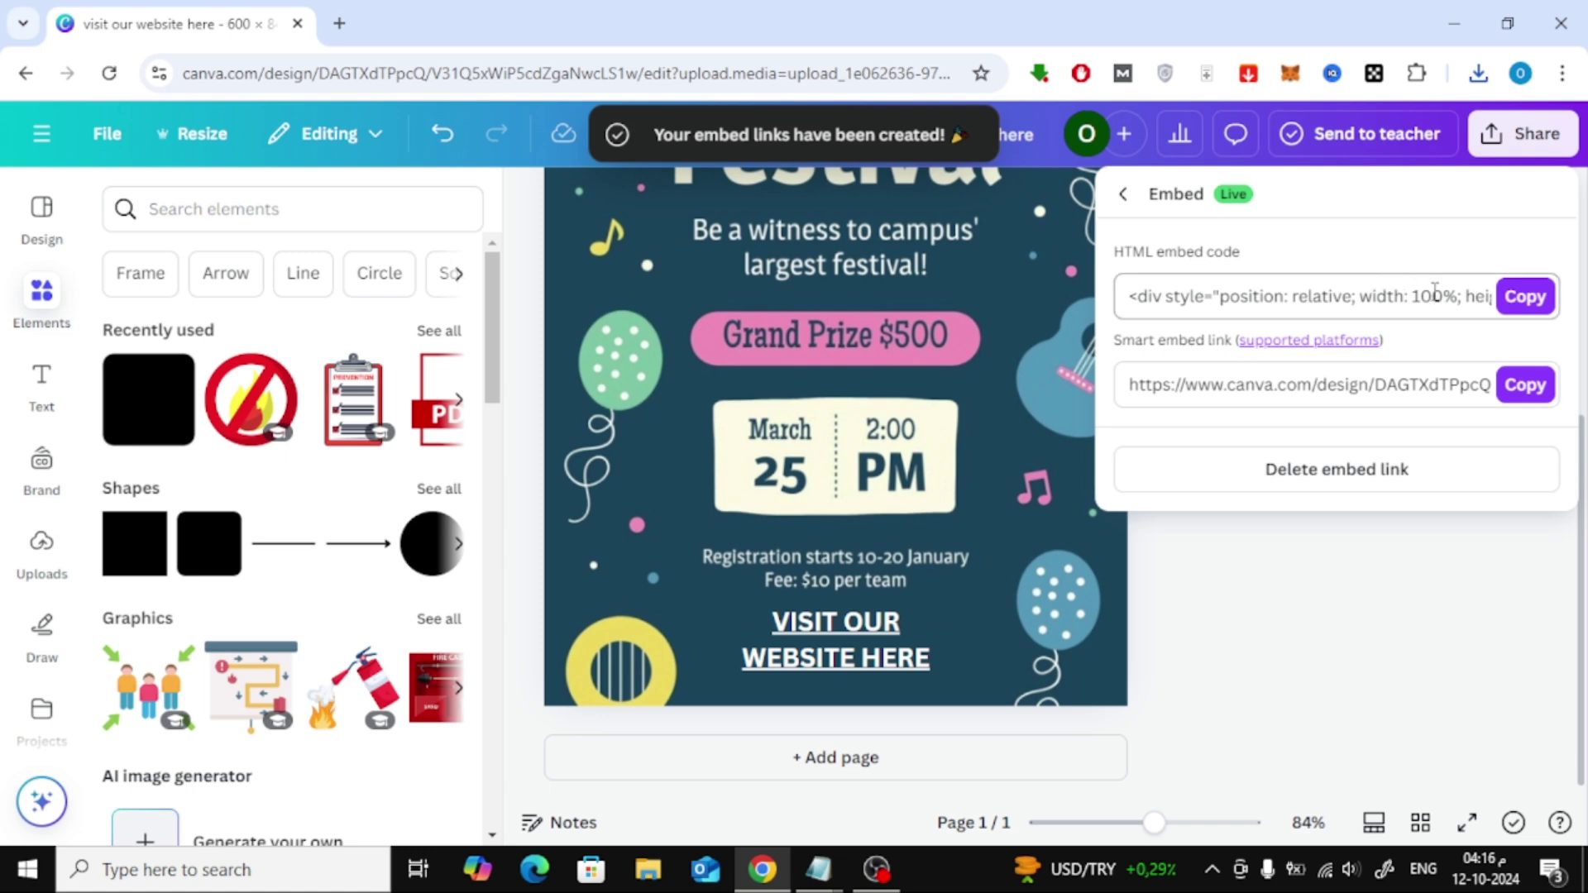
{"action": "left_click", "coordinate": [1524, 297]}
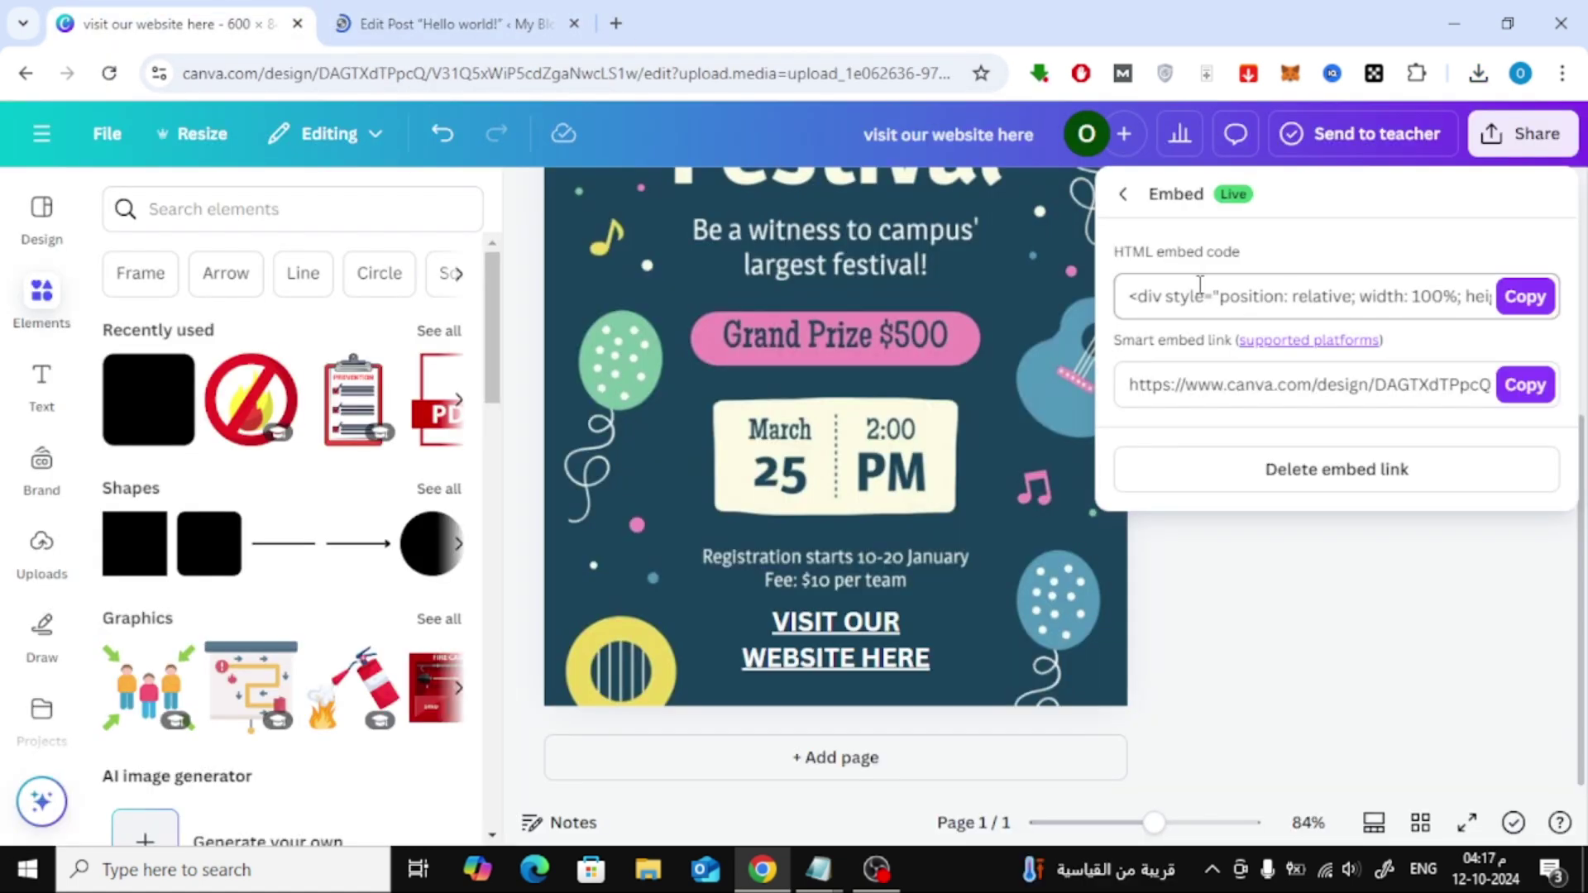
{"action": "left_click", "coordinate": [1524, 296]}
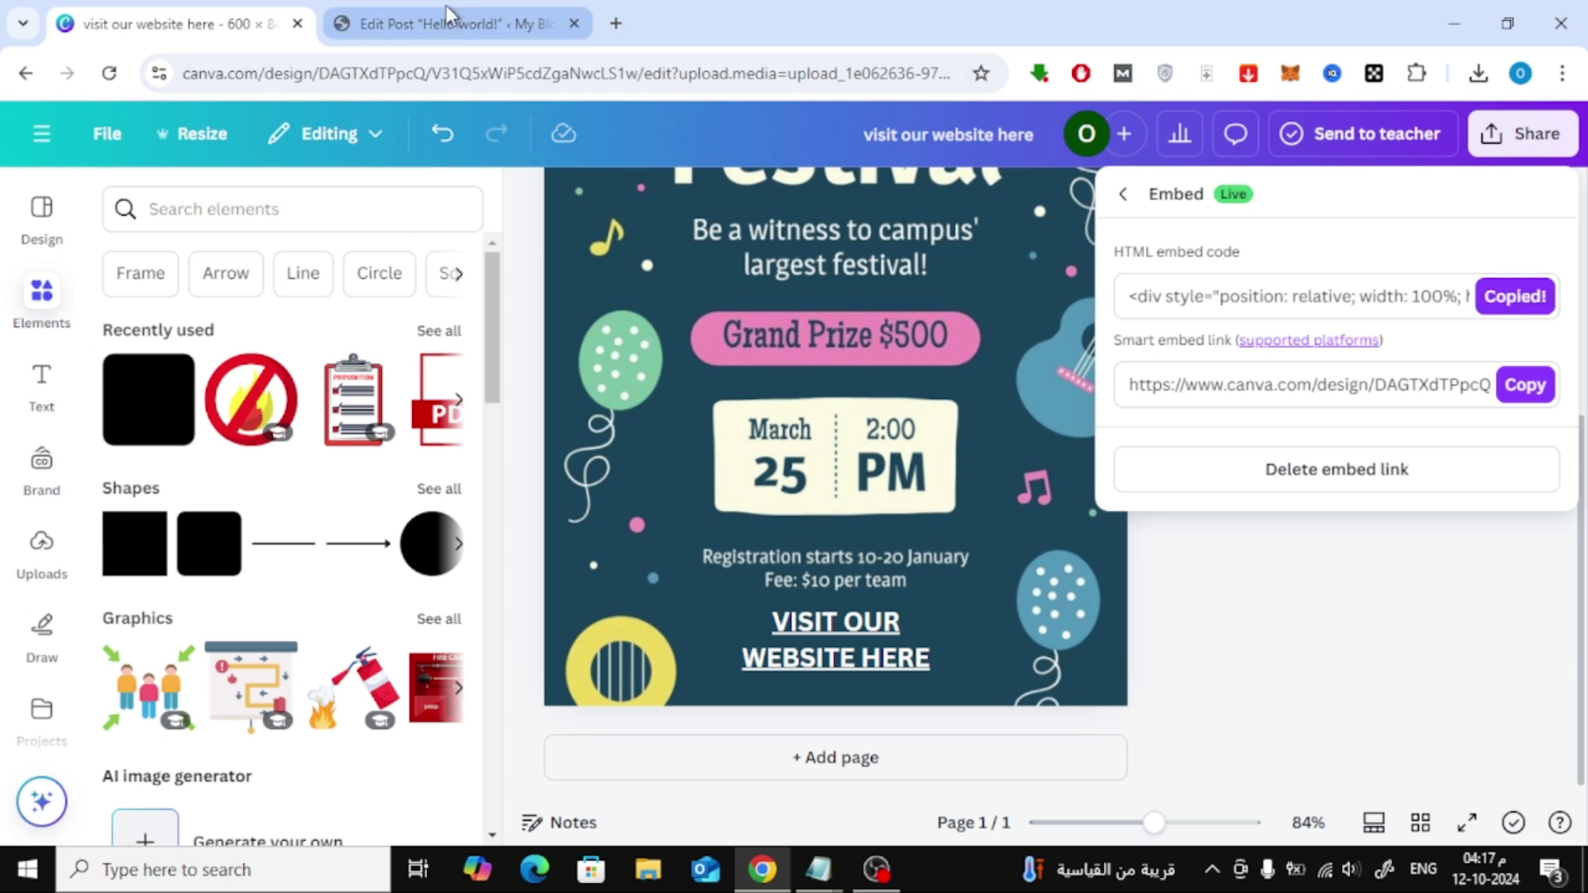
{"action": "left_click", "coordinate": [447, 23]}
Insert a Custom HTML block below the welcome paragraph holding the pasted Canva embed code.
{"action": "double_click", "coordinate": [443, 402]}
{"action": "left_click", "coordinate": [904, 404]}
{"action": "key", "text": "Return"}
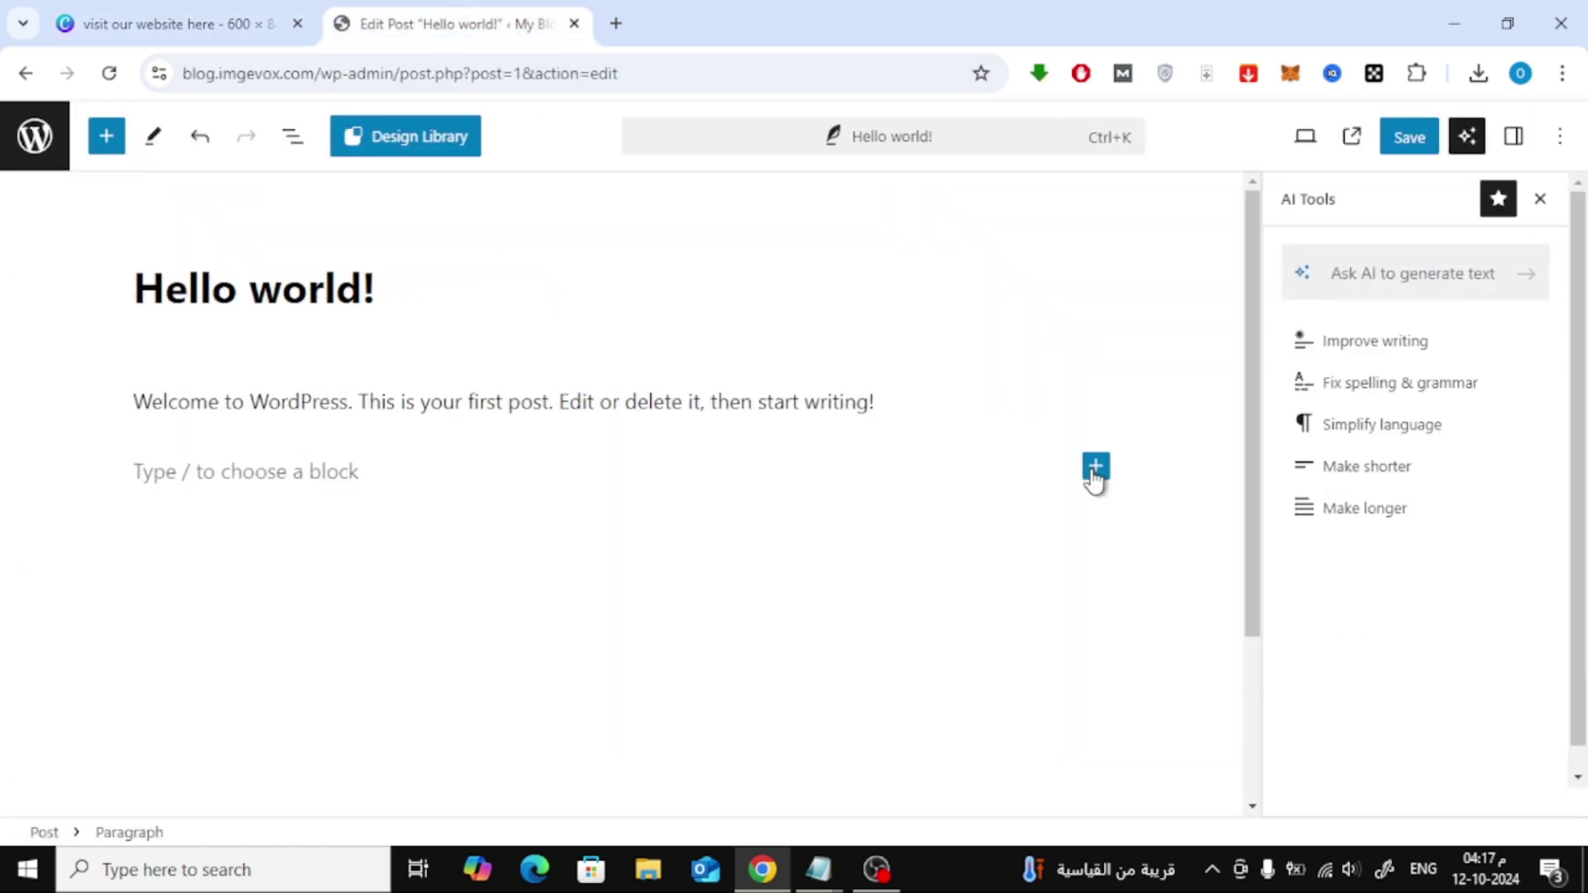
{"action": "left_click", "coordinate": [1097, 468]}
{"action": "type", "text": "html"}
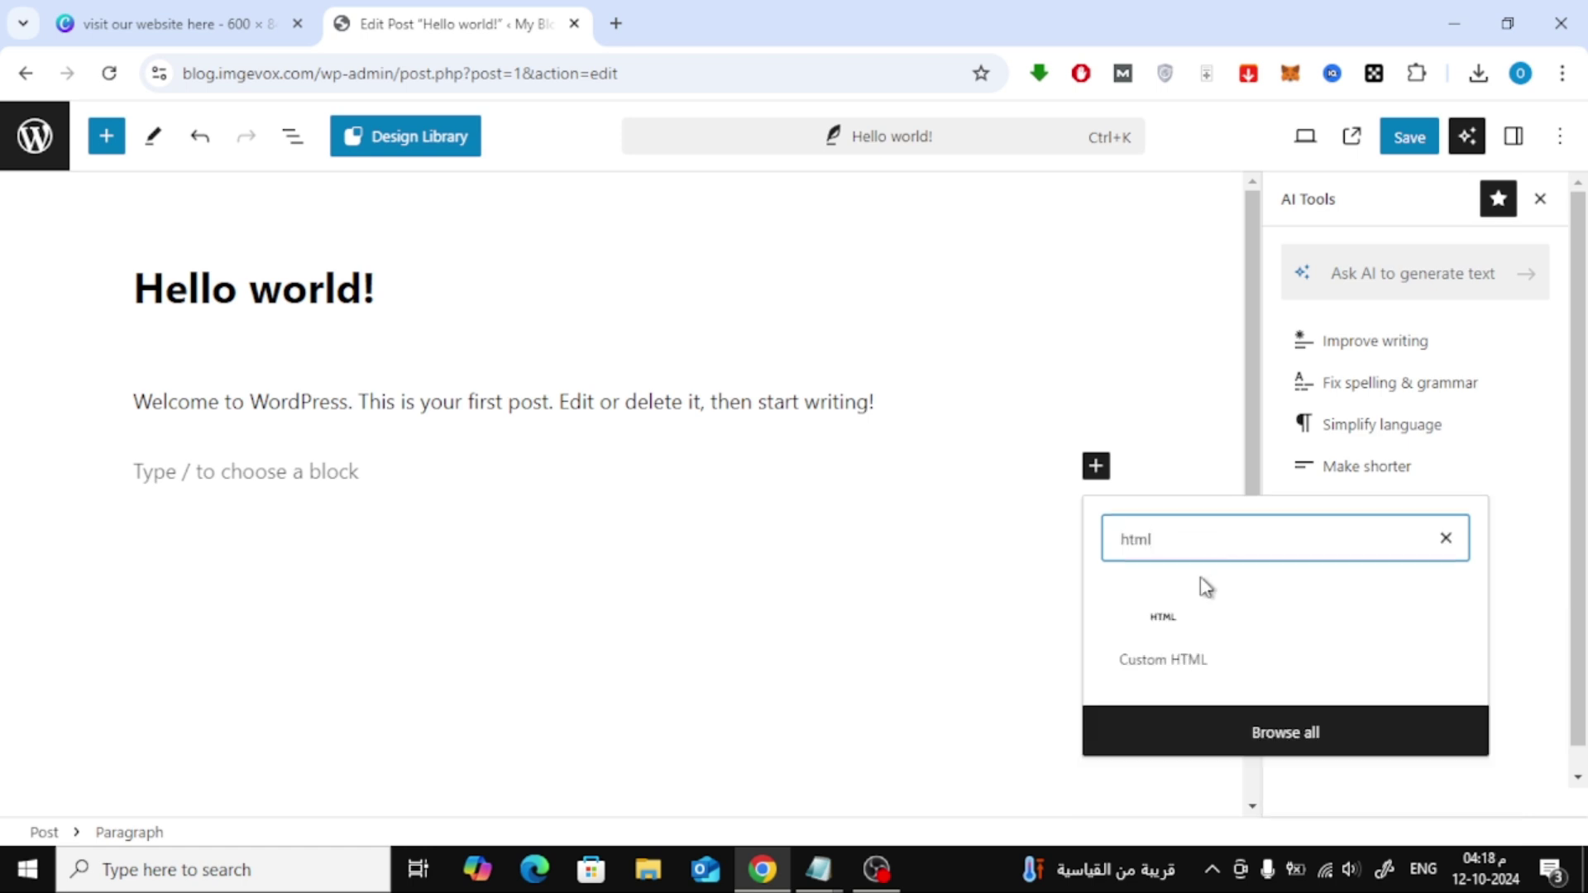
{"action": "left_click", "coordinate": [1175, 616]}
{"action": "key", "text": "ctrl+v"}
Save the Hello world! post and view it live.
{"action": "left_click", "coordinate": [1152, 733]}
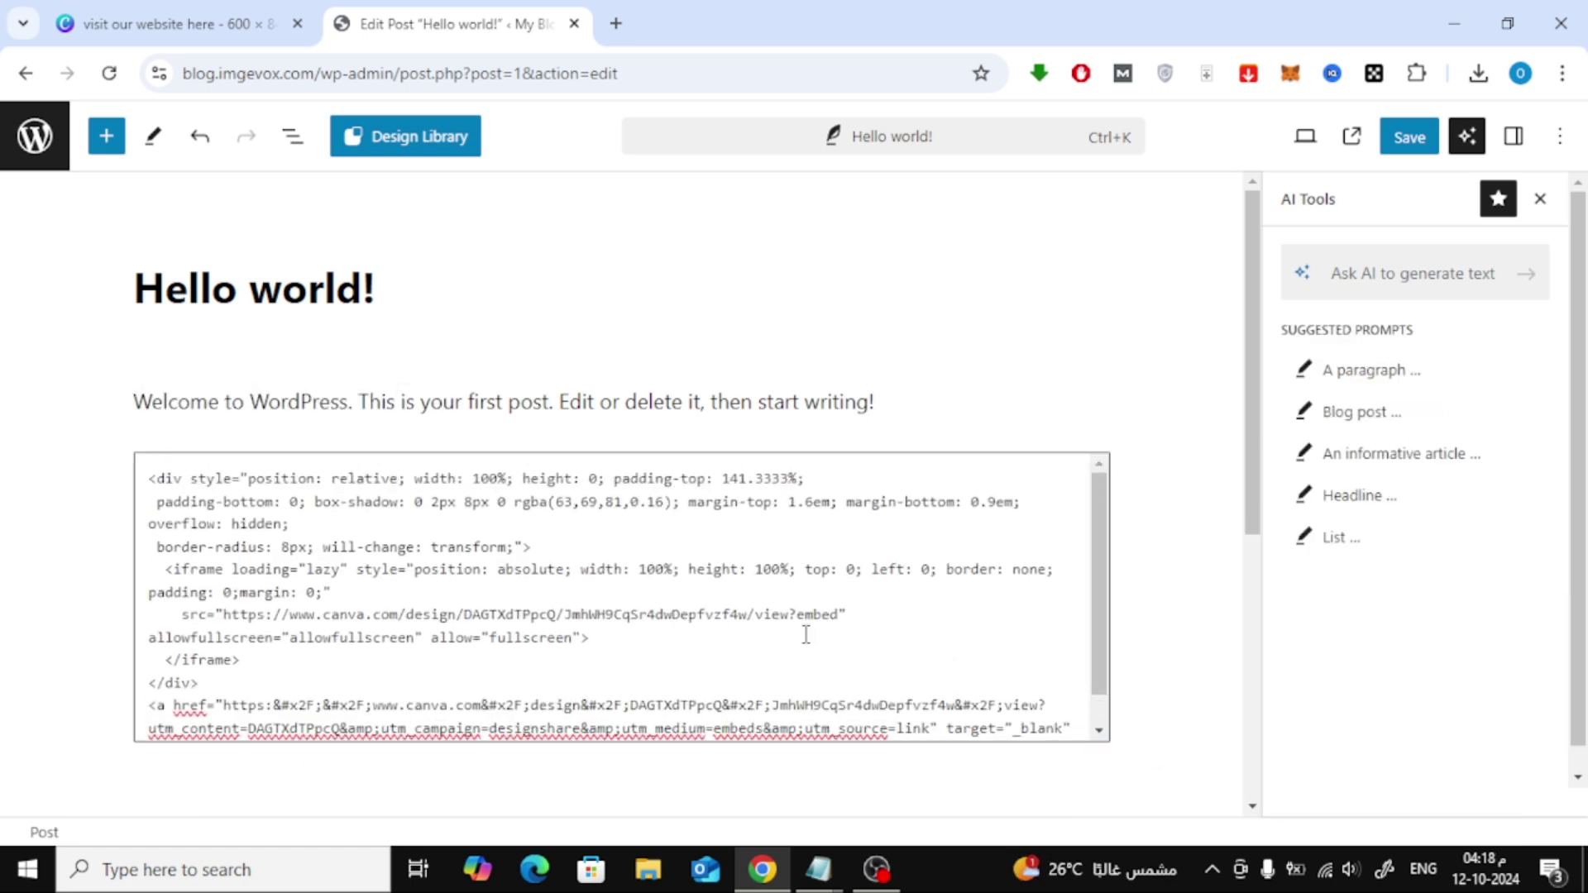
{"action": "key", "text": "ctrl+s"}
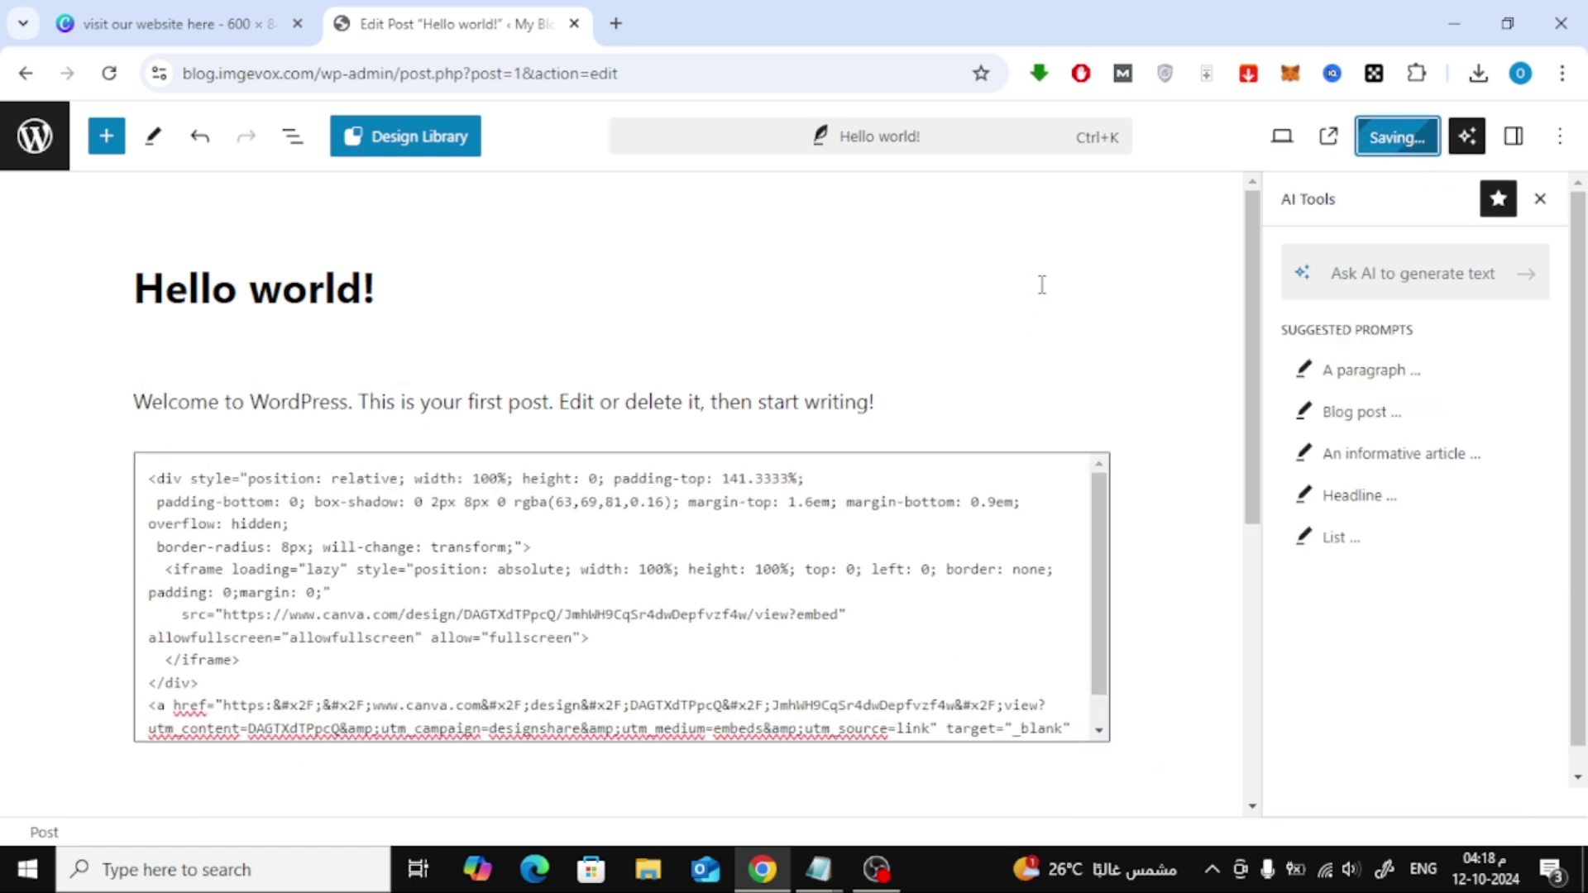
{"action": "left_click", "coordinate": [238, 794]}
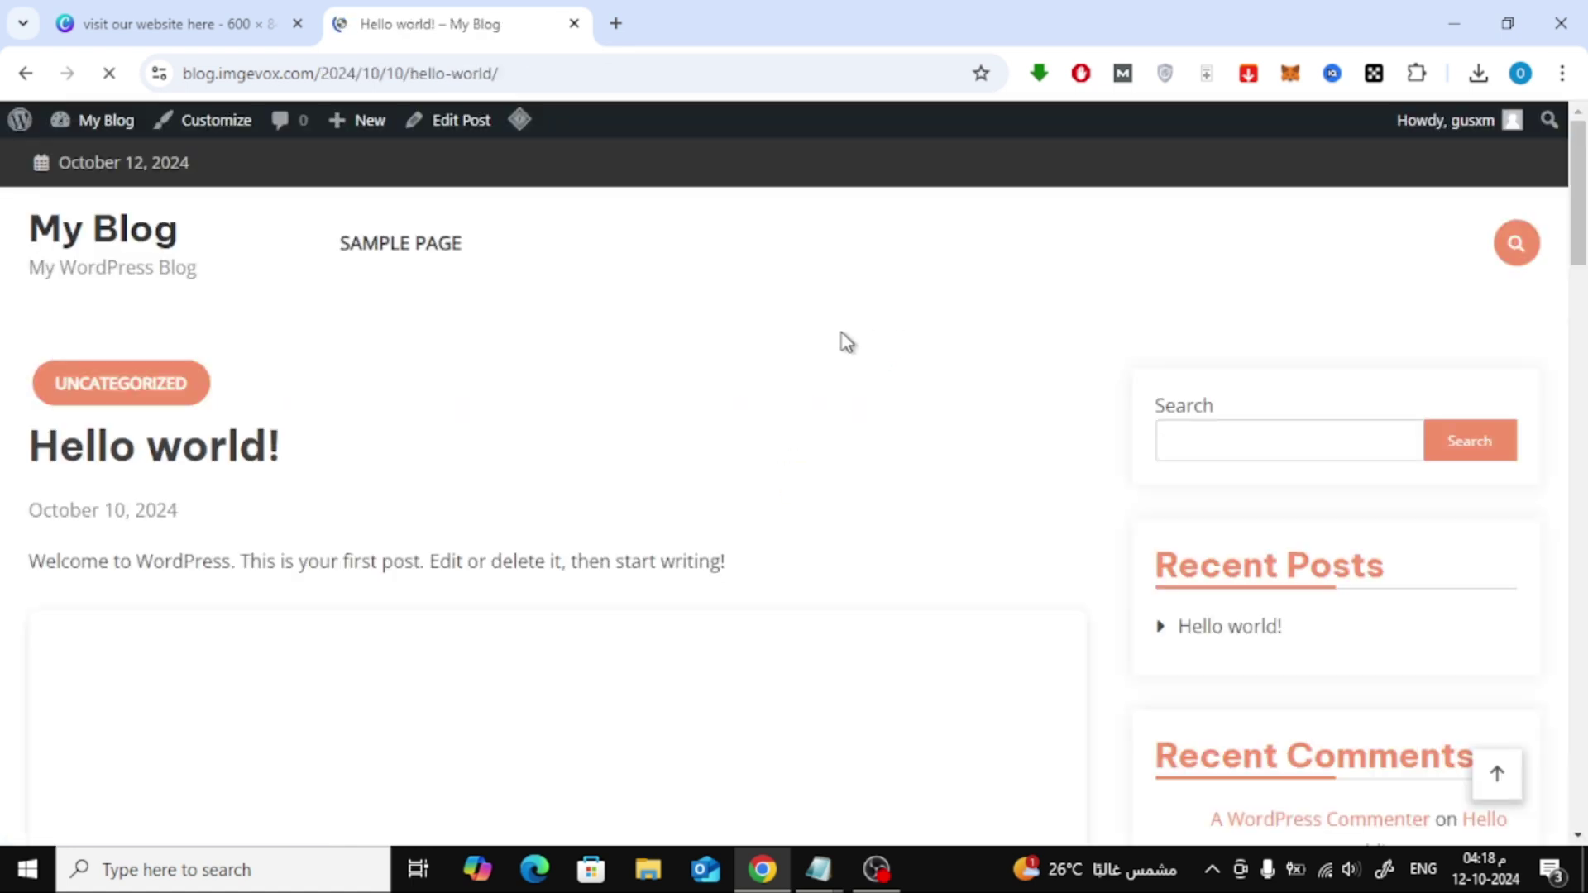
Scroll the live post to check the embedded festival flyer and its VISIT OUR WEBSITE HERE link.
{"action": "scroll", "coordinate": [841, 341], "scroll_direction": "down", "scroll_amount": 4}
{"action": "scroll", "coordinate": [819, 426], "scroll_direction": "up", "scroll_amount": 6}
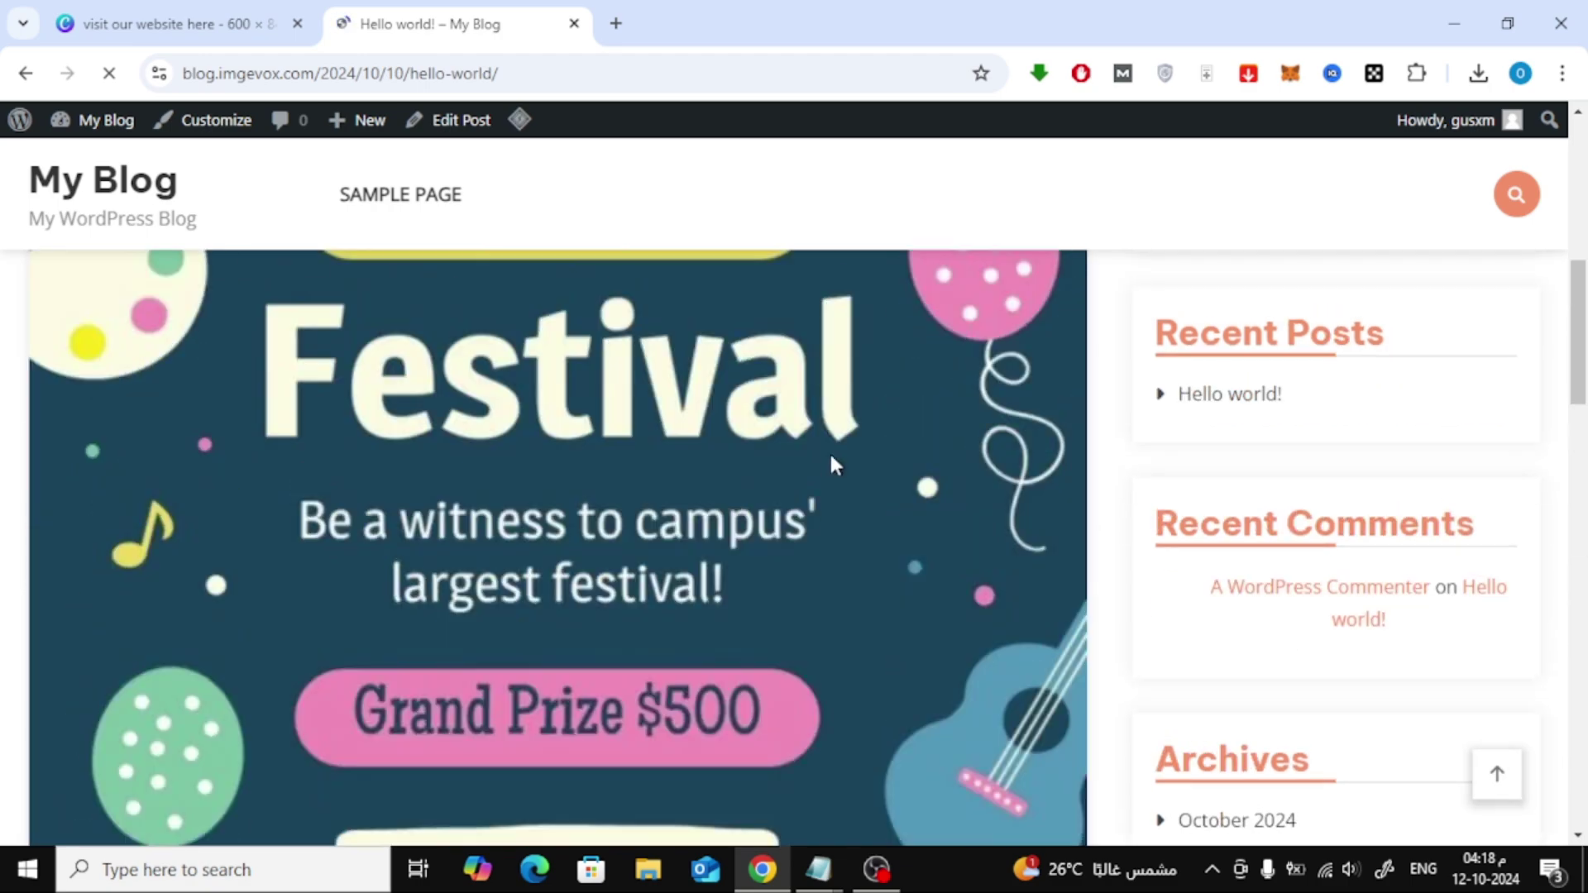
{"action": "scroll", "coordinate": [833, 399], "scroll_direction": "down", "scroll_amount": 6}
{"action": "scroll", "coordinate": [766, 461], "scroll_direction": "up", "scroll_amount": 1}
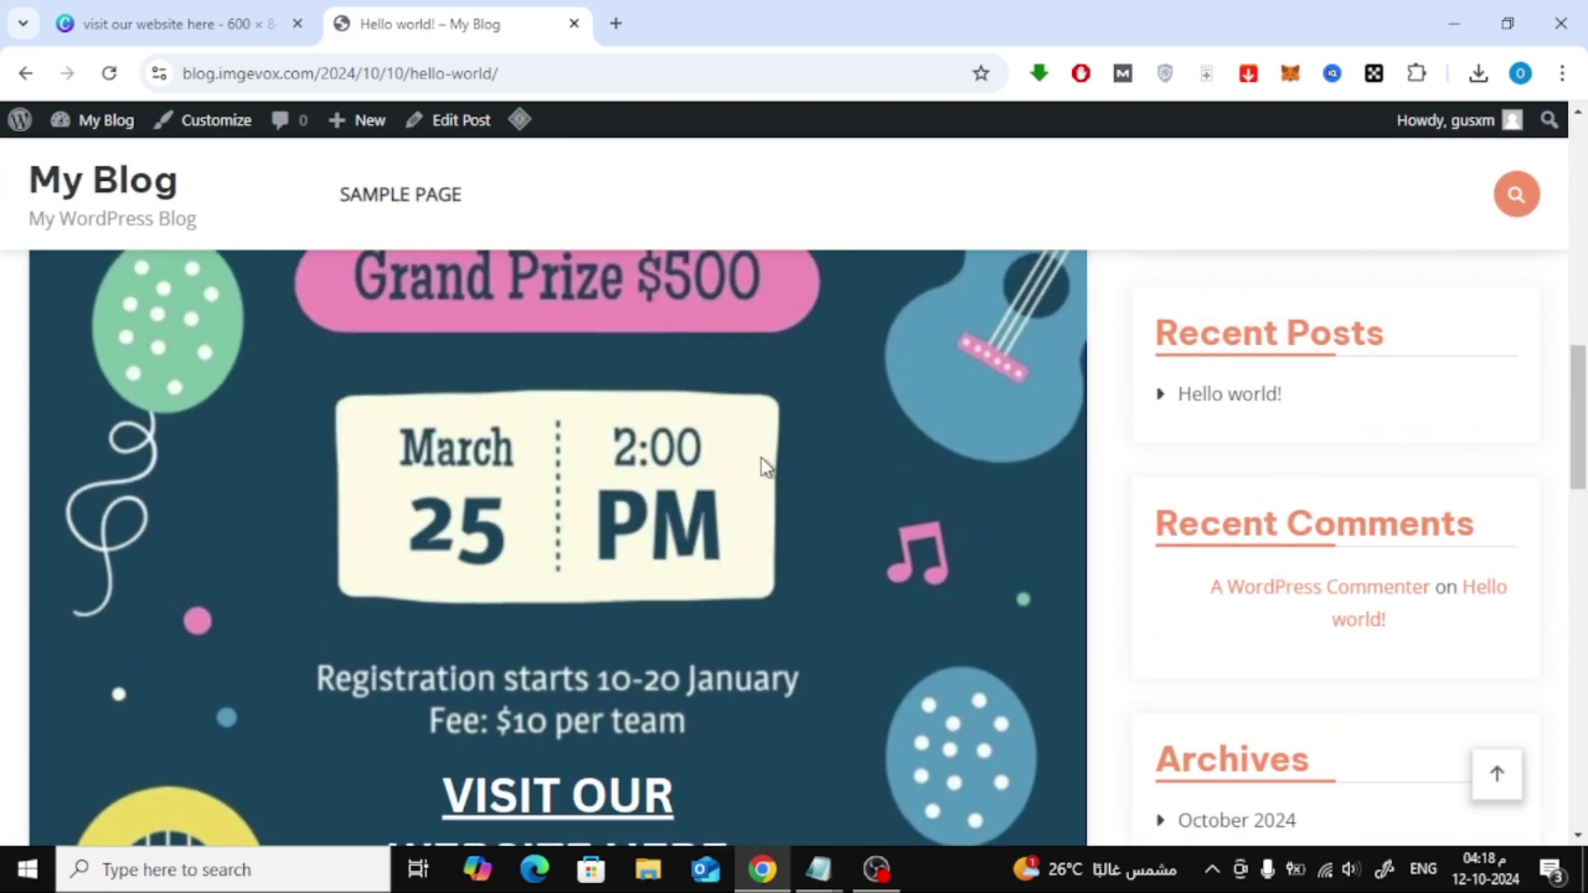
{"action": "scroll", "coordinate": [763, 465], "scroll_direction": "down", "scroll_amount": 3}
{"action": "scroll", "coordinate": [762, 466], "scroll_direction": "down", "scroll_amount": 3}
{"action": "scroll", "coordinate": [771, 413], "scroll_direction": "up", "scroll_amount": 2}
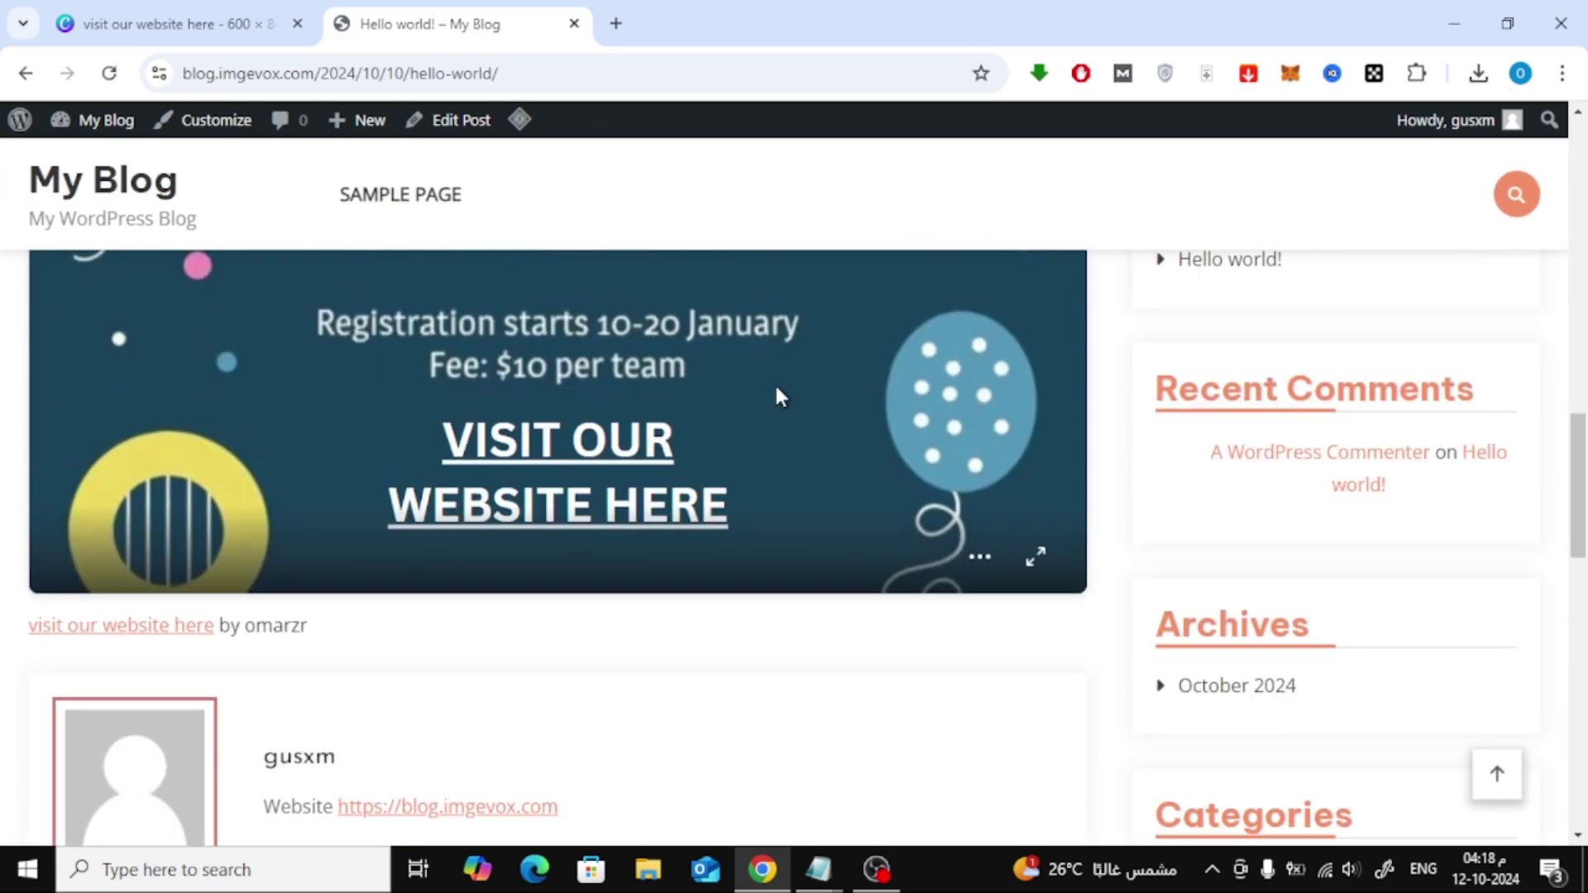